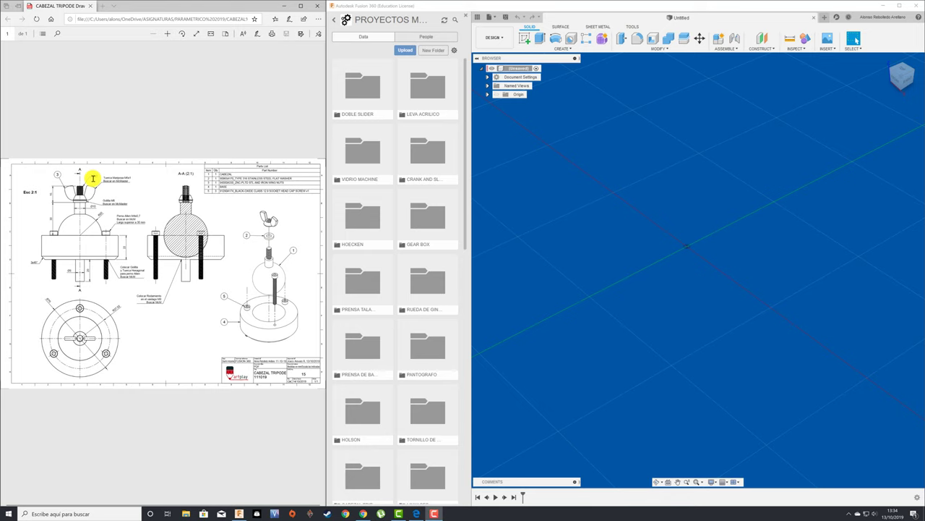
- Zoom the CABEZAL drawing in two levels and scroll across to the front and top views
click(166, 34)
click(166, 35)
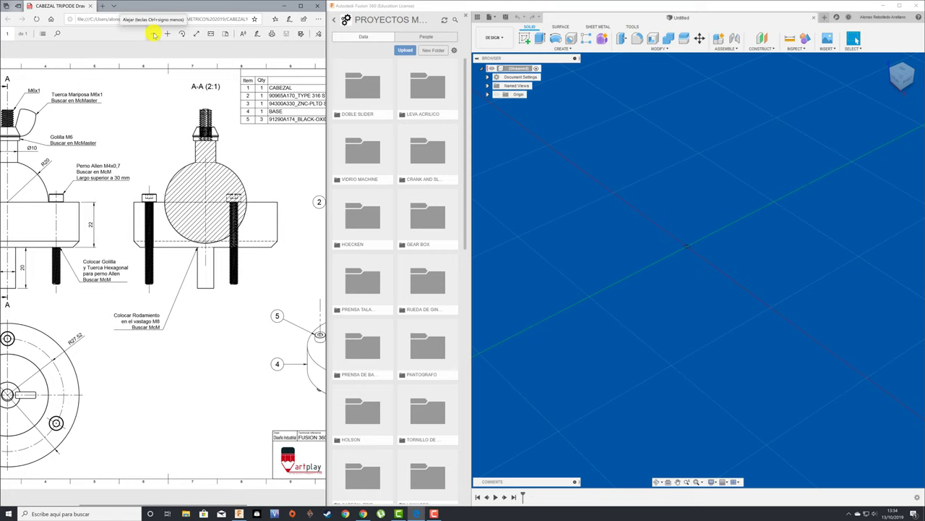
scroll(168, 214, right, 4)
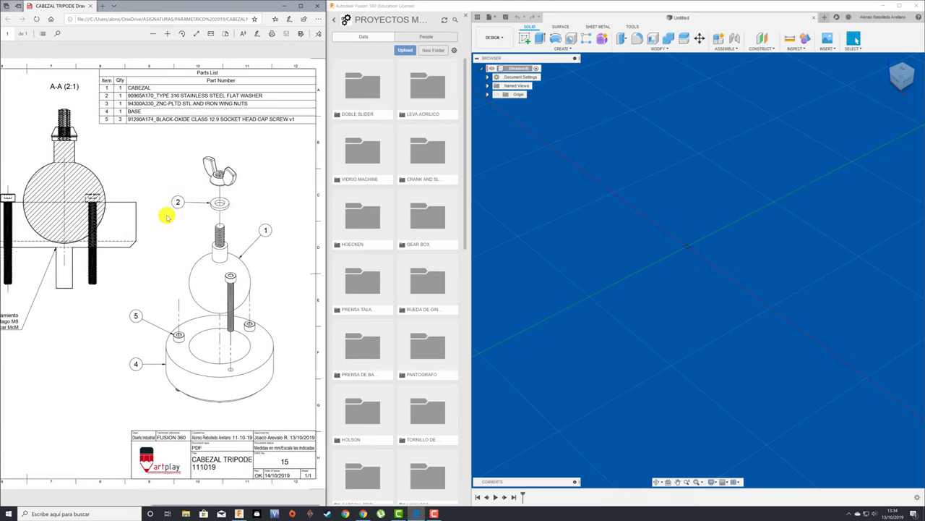
scroll(227, 365, left, 1)
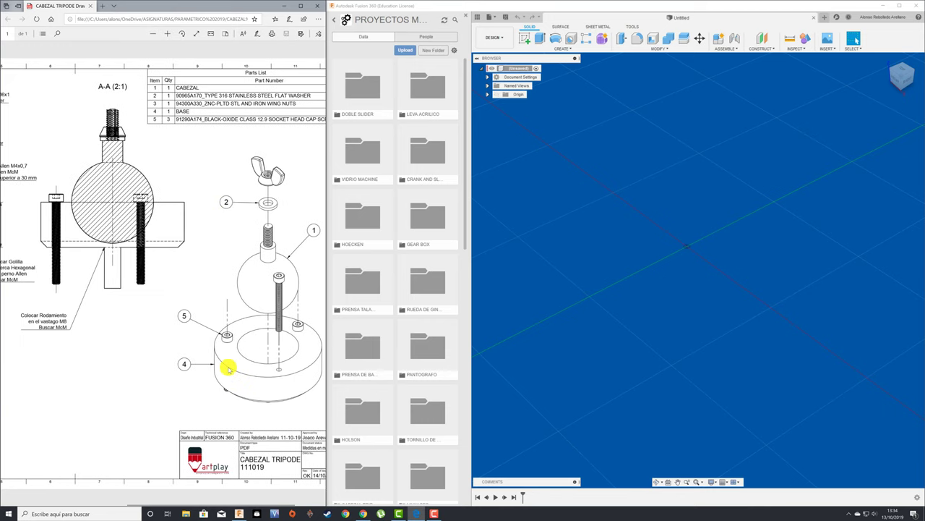
scroll(228, 369, right, 1)
scroll(146, 203, left, 1)
scroll(147, 206, left, 2)
scroll(147, 206, left, 4)
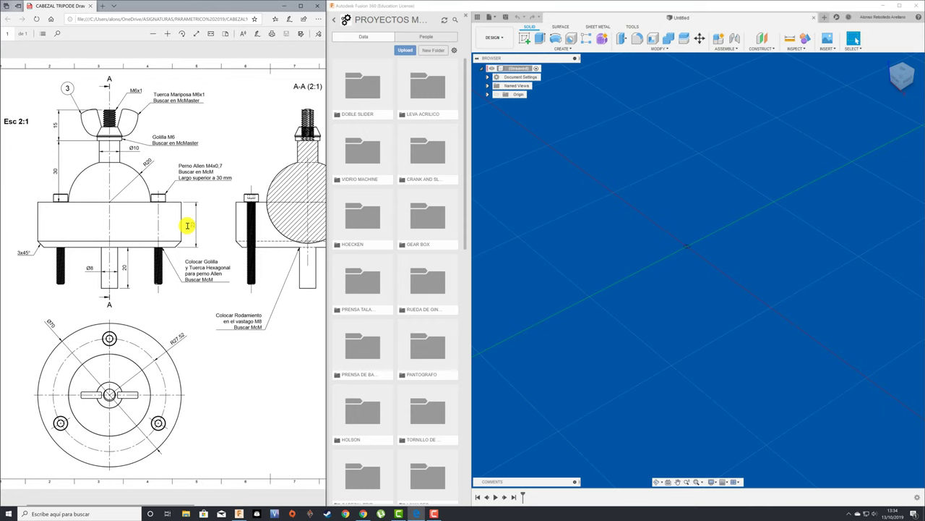
scroll(187, 225, right, 1)
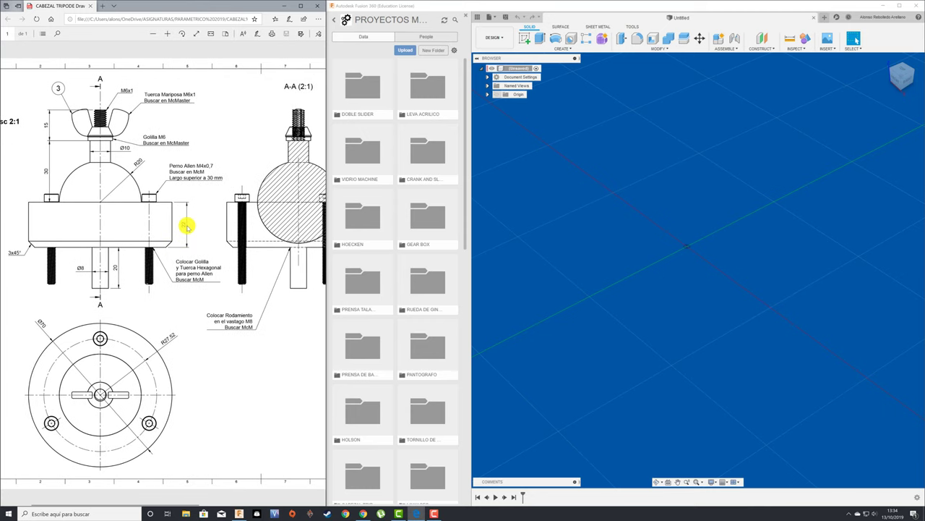
- Add a new Data Panel folder called 'CABEZAL 131019' and open it
click(434, 50)
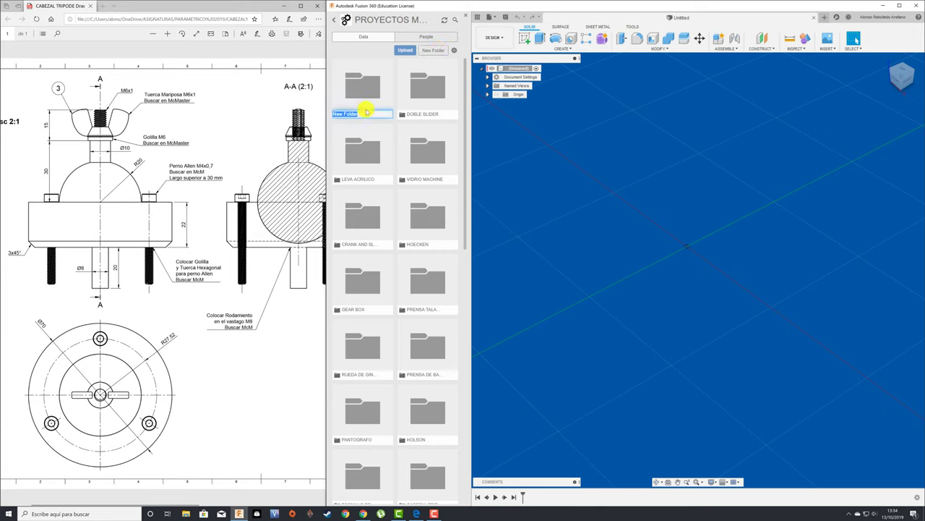
text(CABEZA)
text(L T)
key(Return)
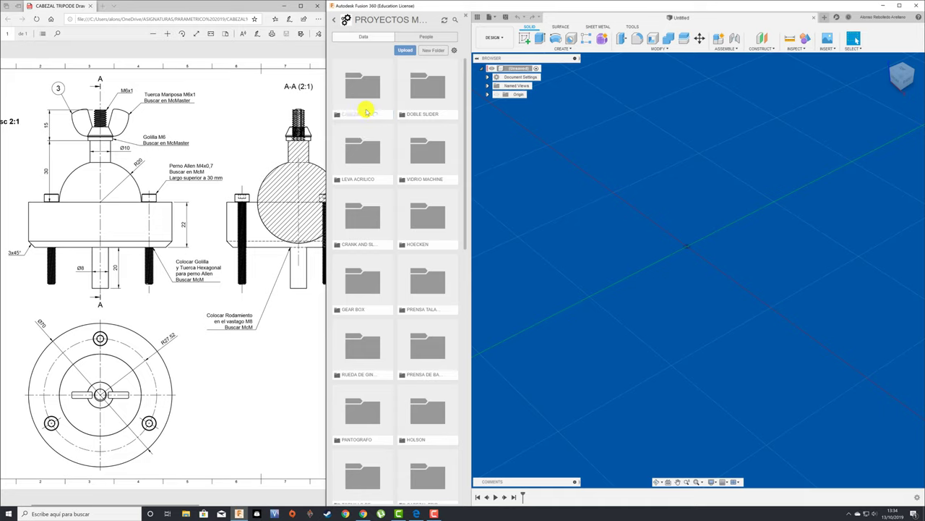
click(367, 92)
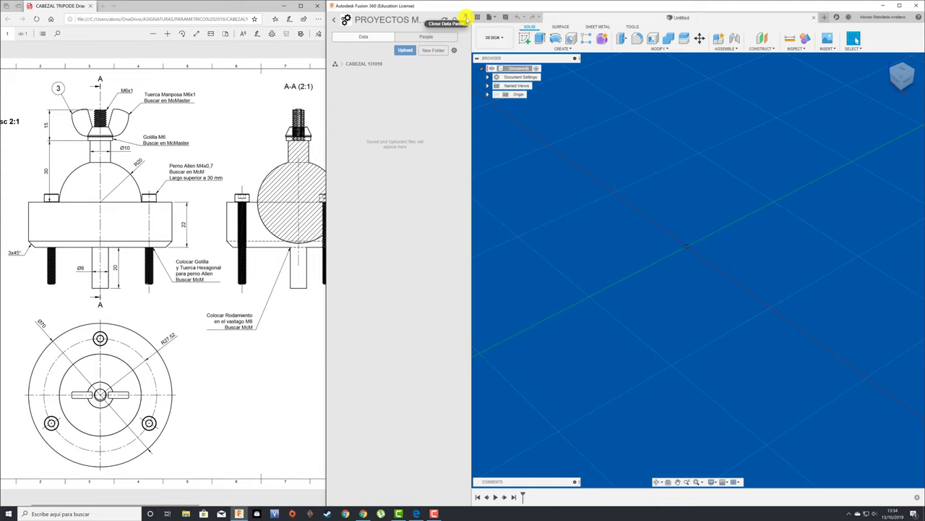
- Save the untitled design under the name 'CABEZAL 131019' in that folder
click(506, 17)
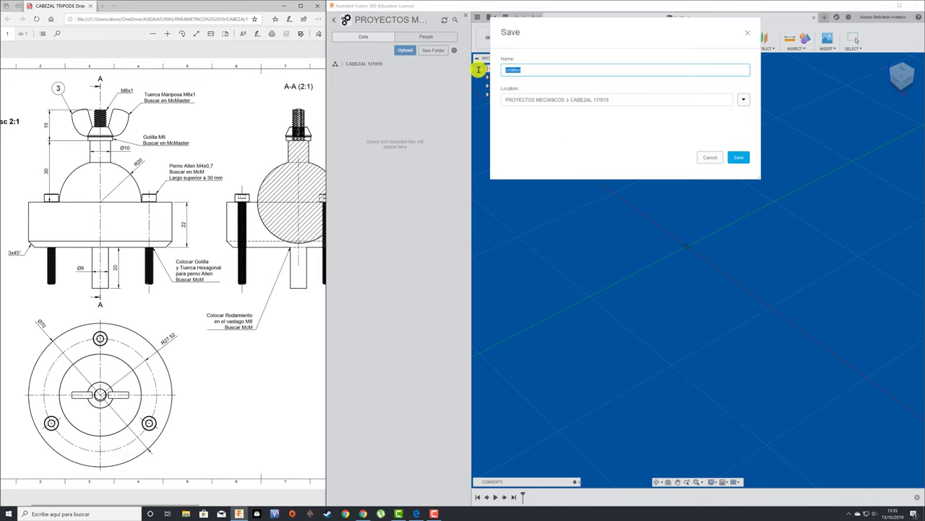
text(CABEZ)
text(AL 13)
text(1019)
click(739, 158)
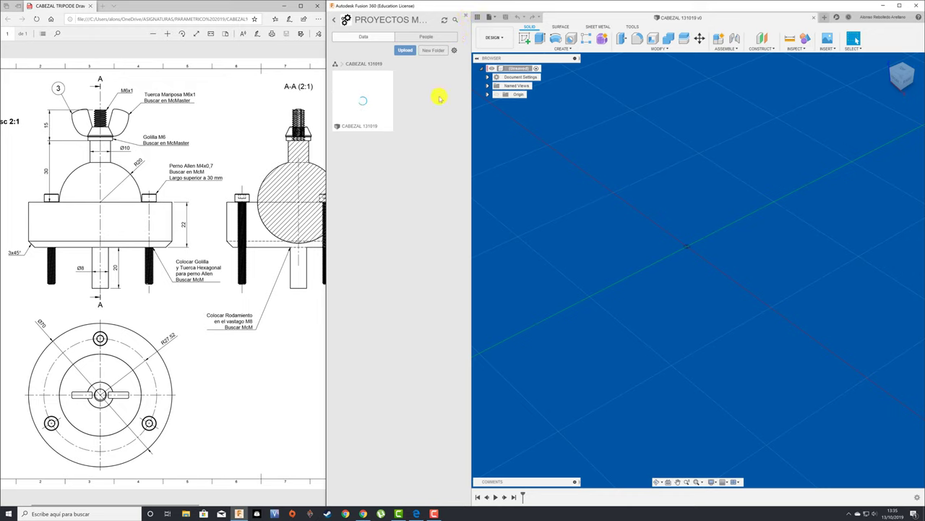
- Close the Data Panel and add a new component named ESFERA
click(467, 16)
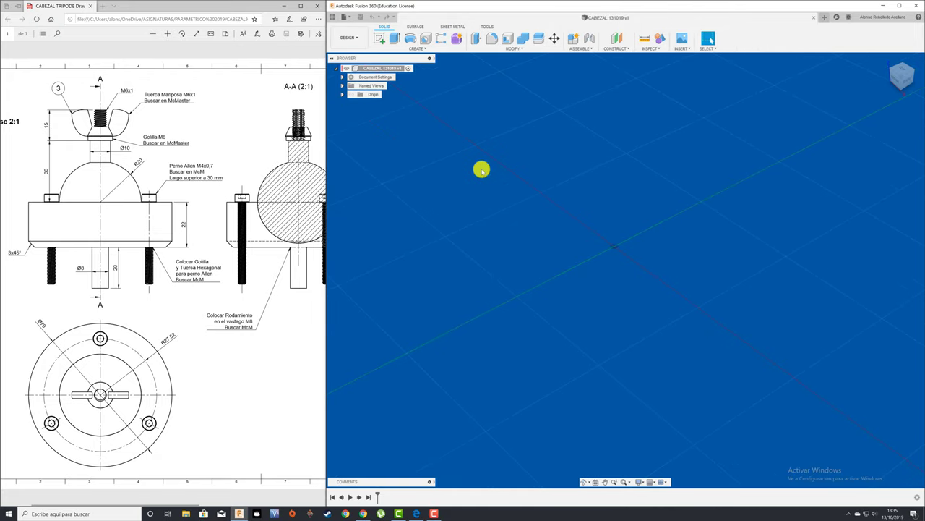
click(587, 49)
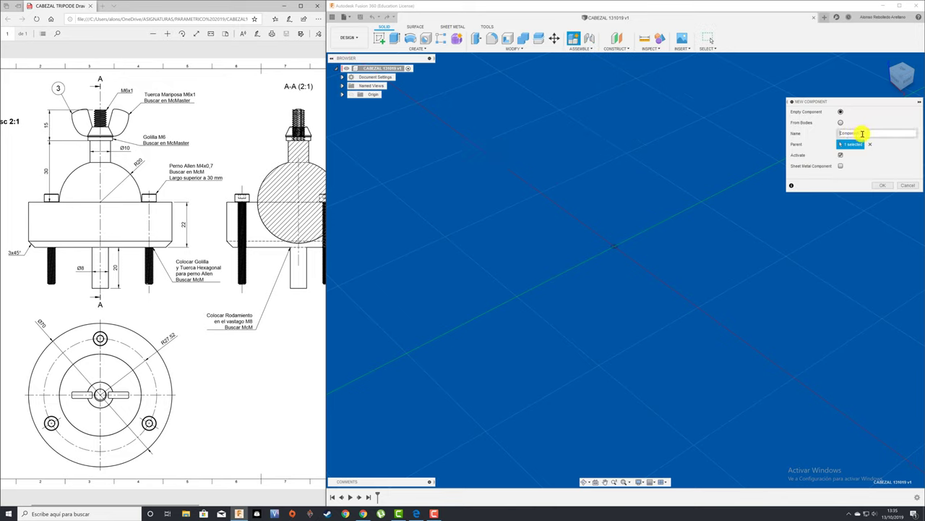
text(Es)
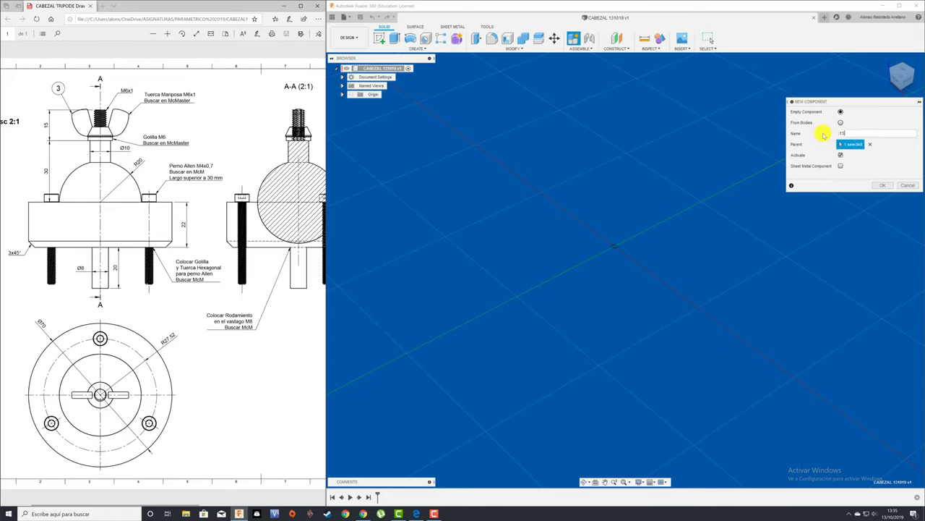
text(ERA)
click(885, 186)
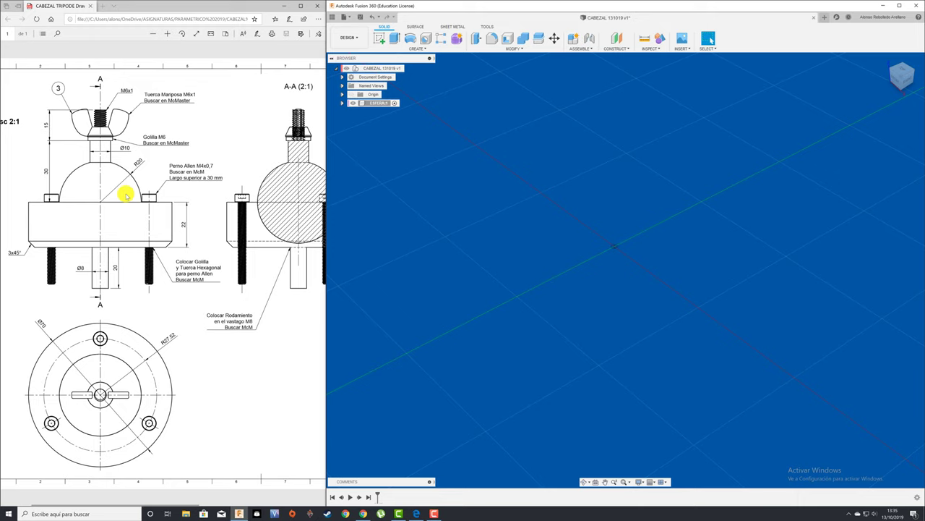
- Create a sphere centred on the origin, changing its diameter from 20 mm to 40 mm
click(420, 49)
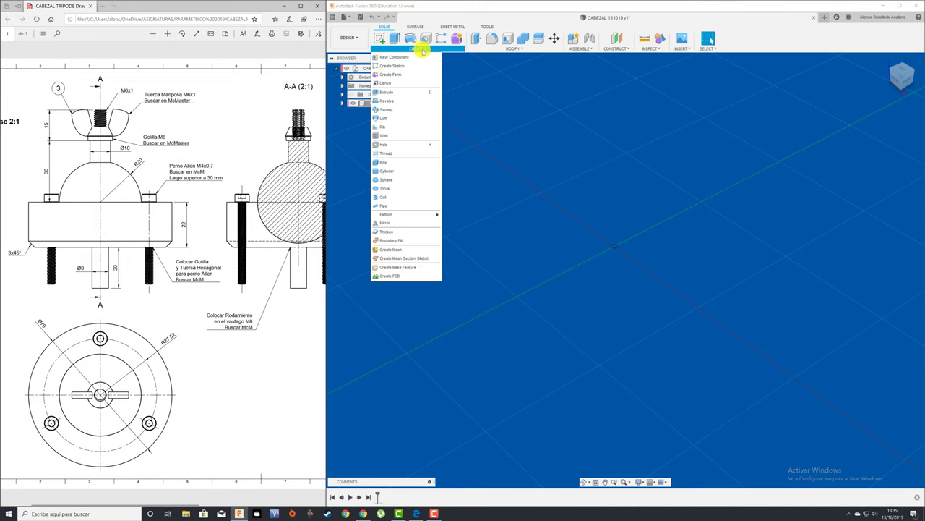
click(407, 180)
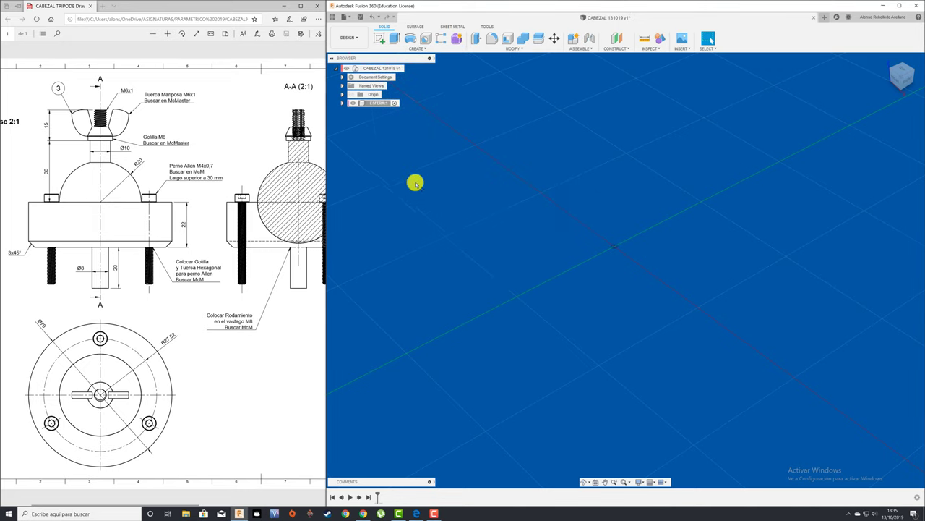
click(653, 252)
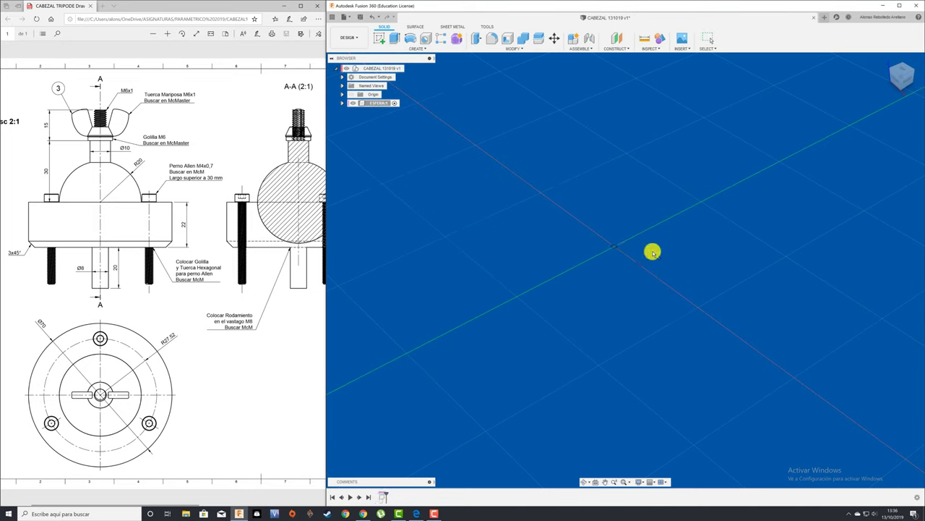
click(614, 248)
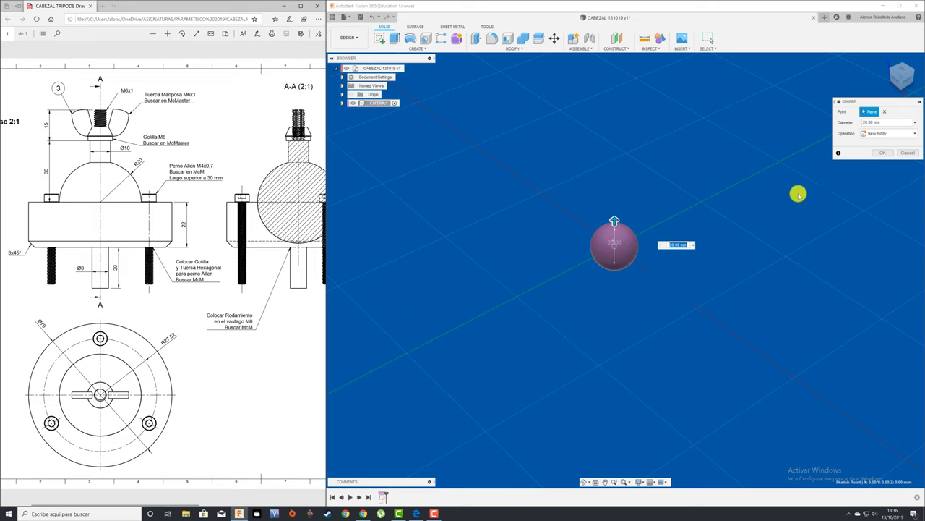
click(915, 124)
click(914, 124)
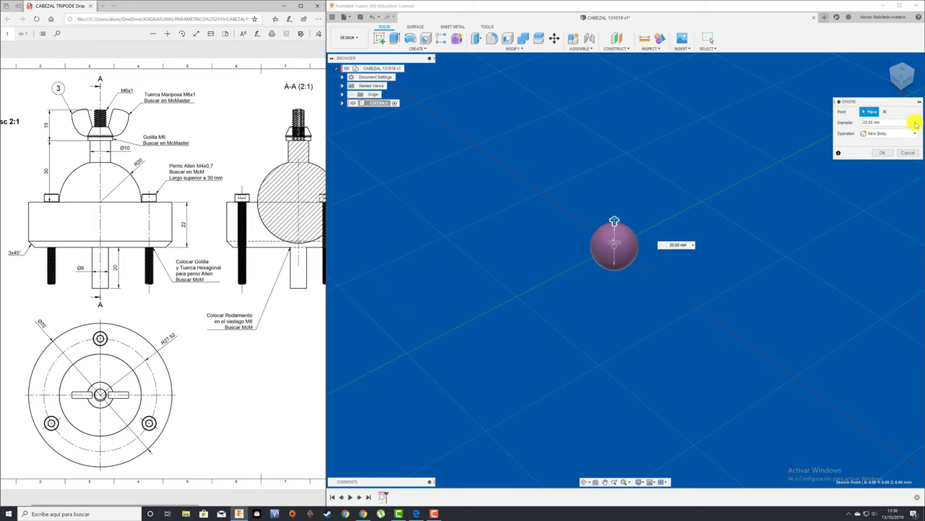
triple_click(895, 121)
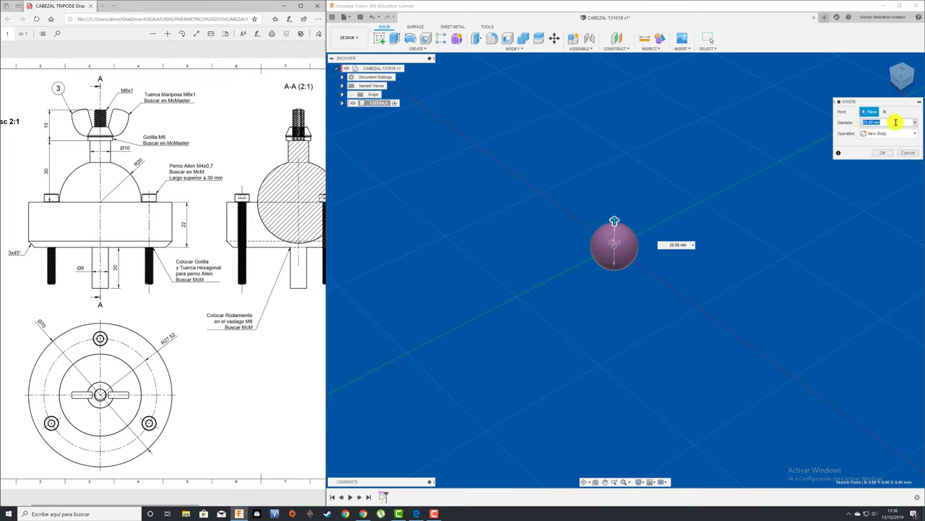
text(4)
text(0)
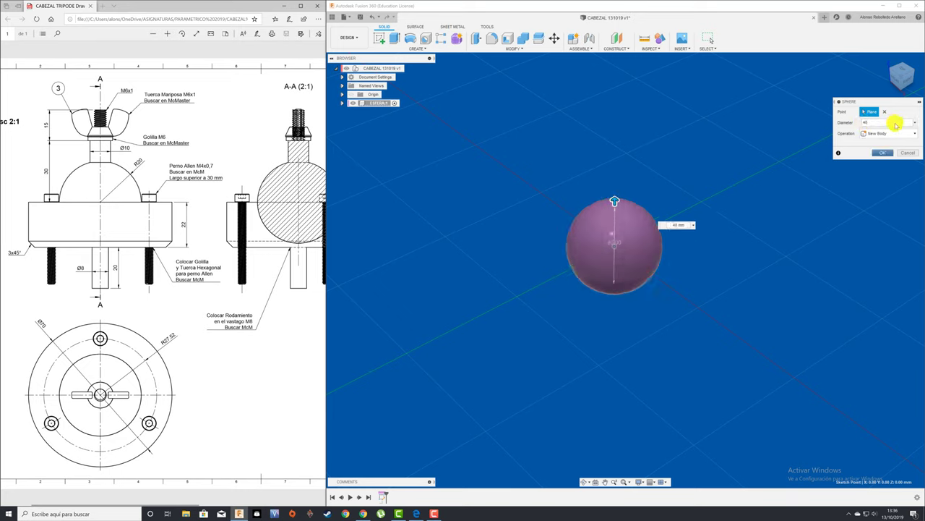
click(883, 153)
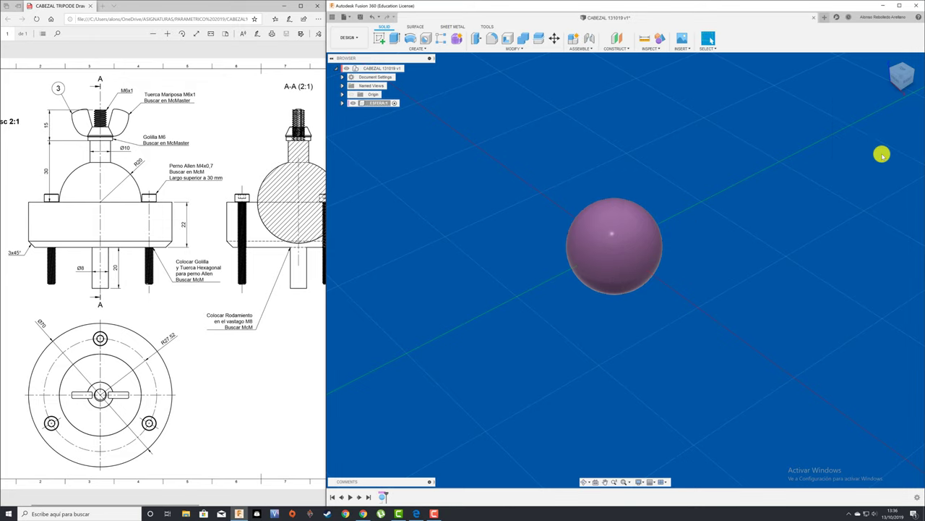
- Expand ESFERA in the Browser, show its Origin and list its planes and axes
scroll(882, 152, up, 2)
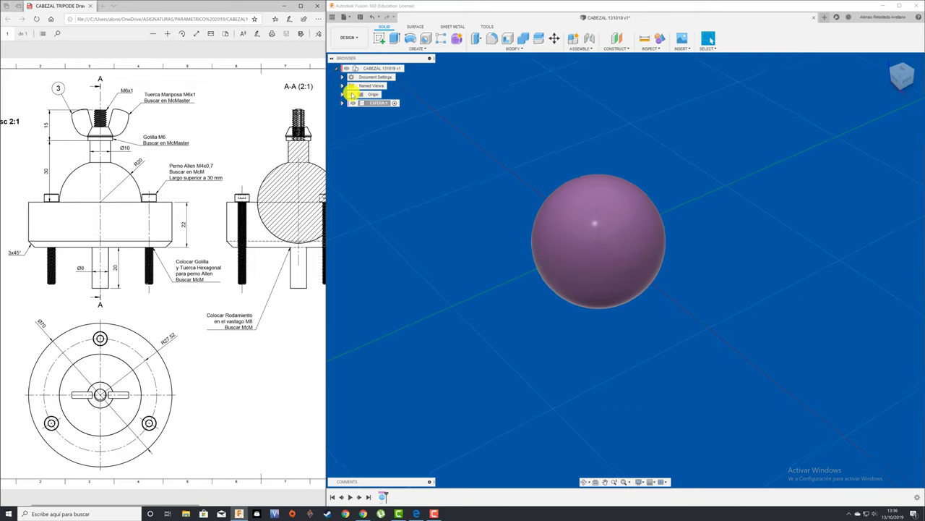
scroll(632, 254, up, 1)
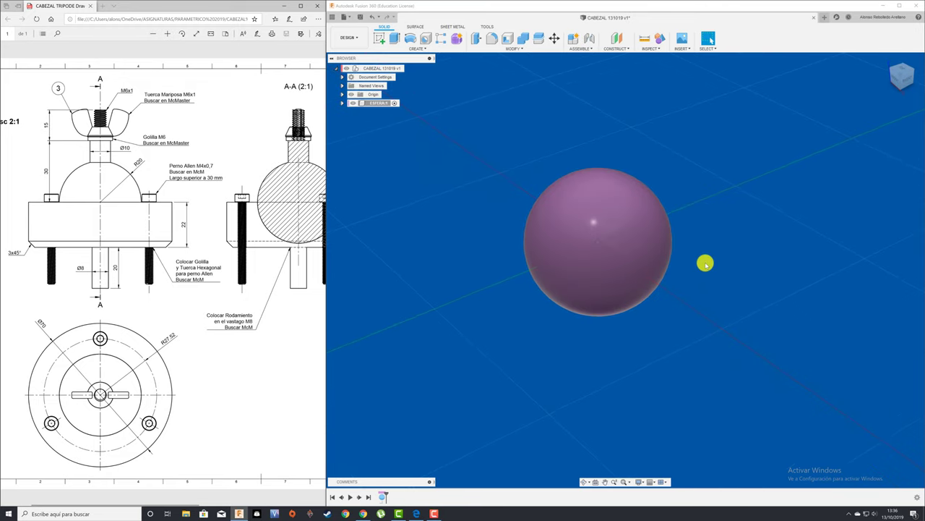
scroll(705, 263, down, 1)
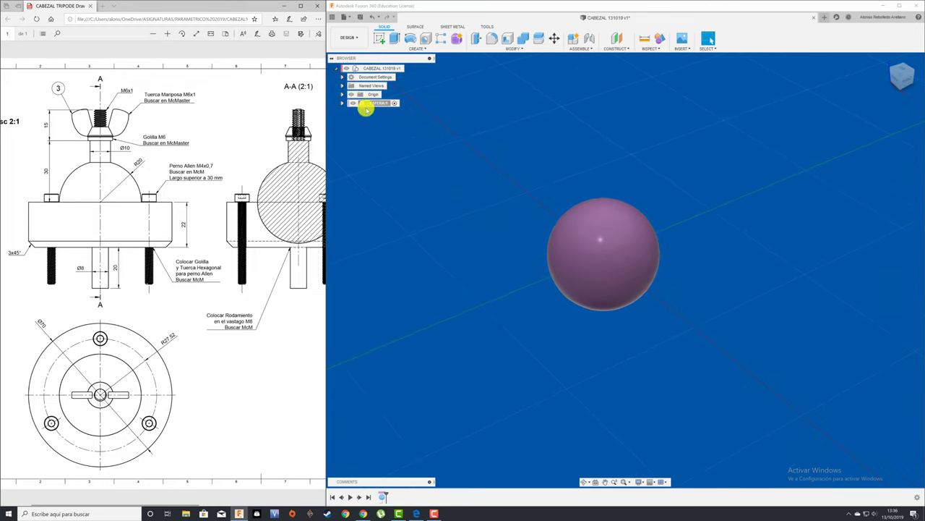
click(353, 103)
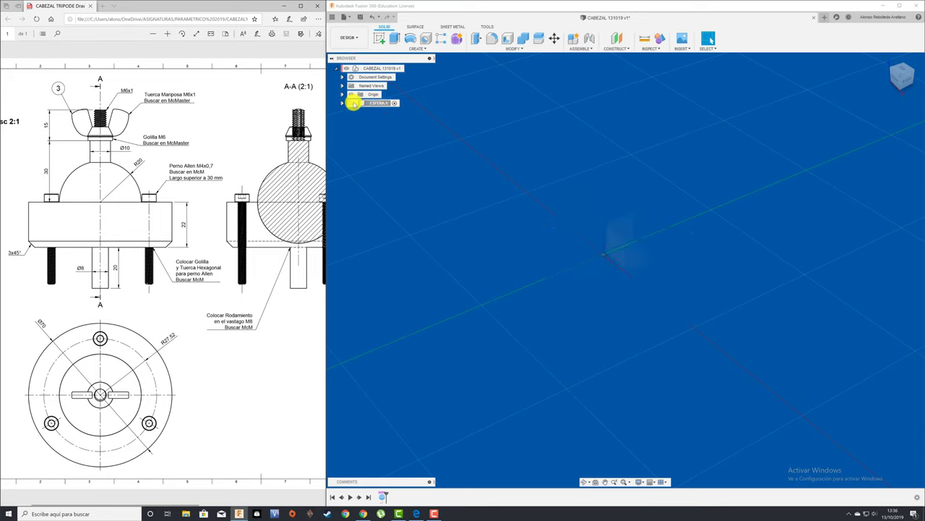
click(353, 102)
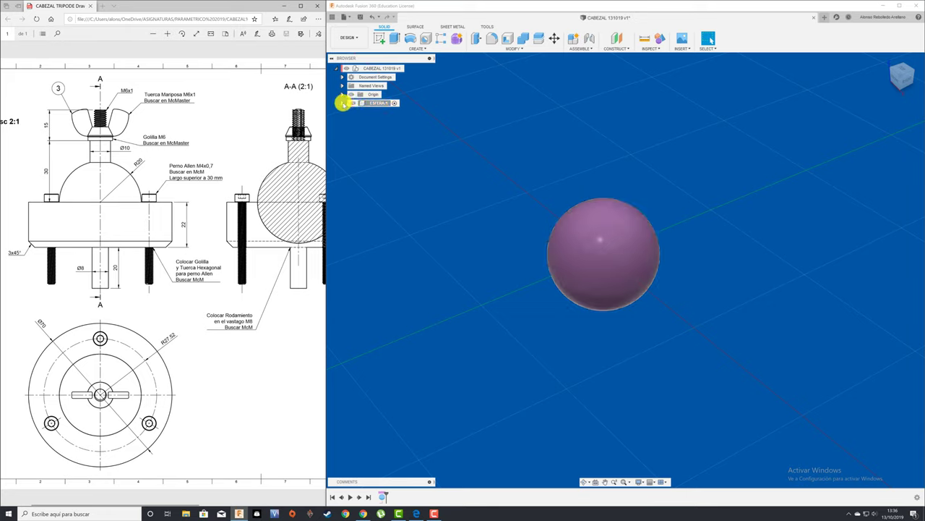
click(342, 102)
click(357, 111)
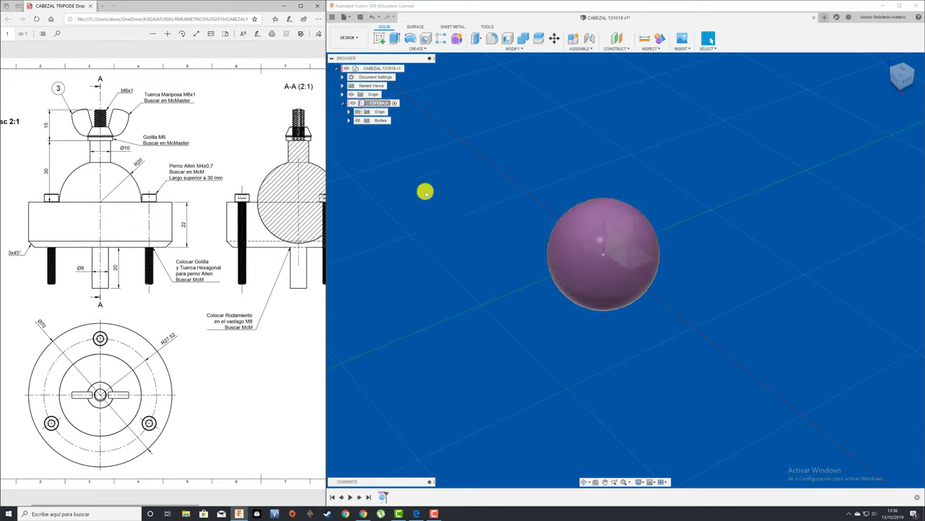
scroll(468, 242, up, 2)
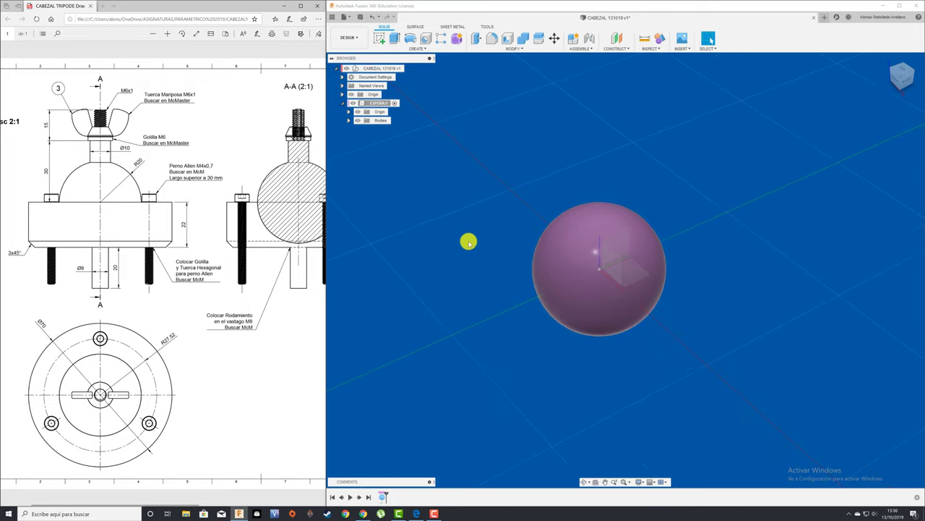
scroll(469, 242, up, 1)
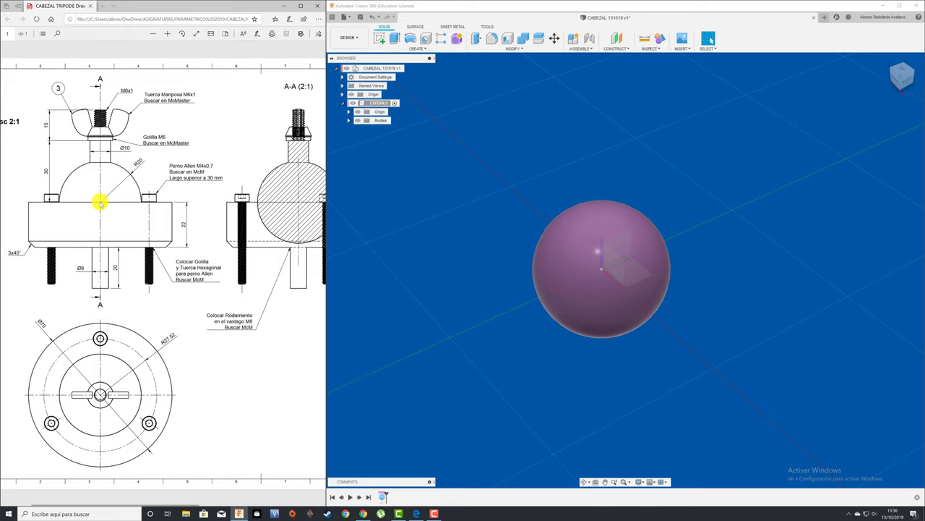
click(349, 112)
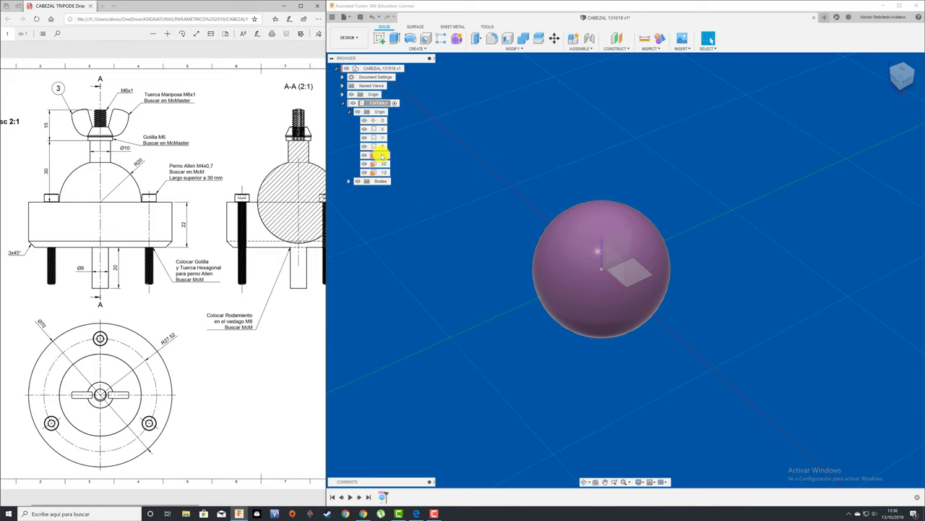
- Start a sketch on the ESFERA XY plane, then finish it
click(381, 39)
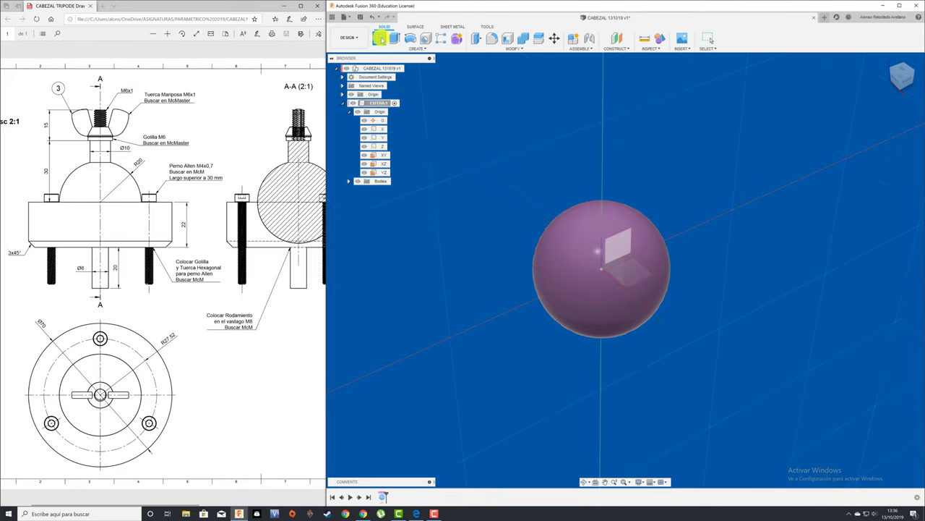
click(383, 156)
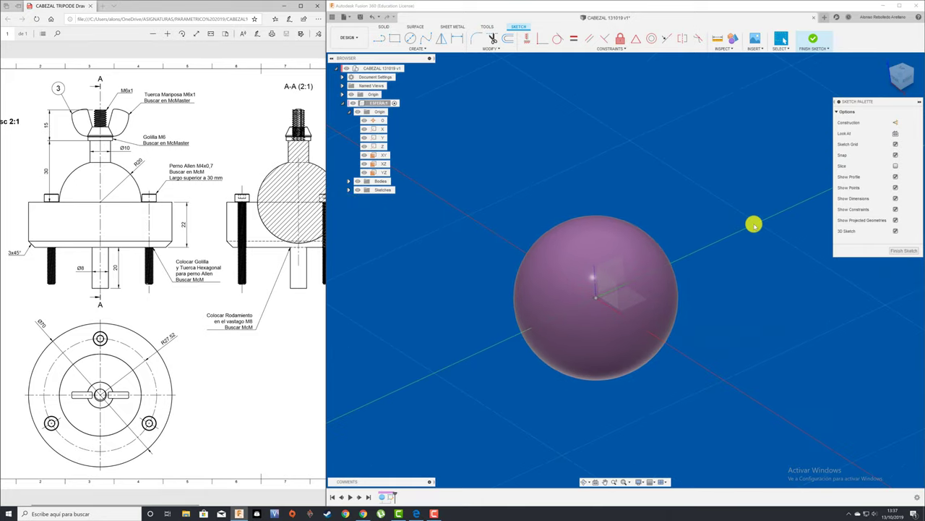
click(897, 251)
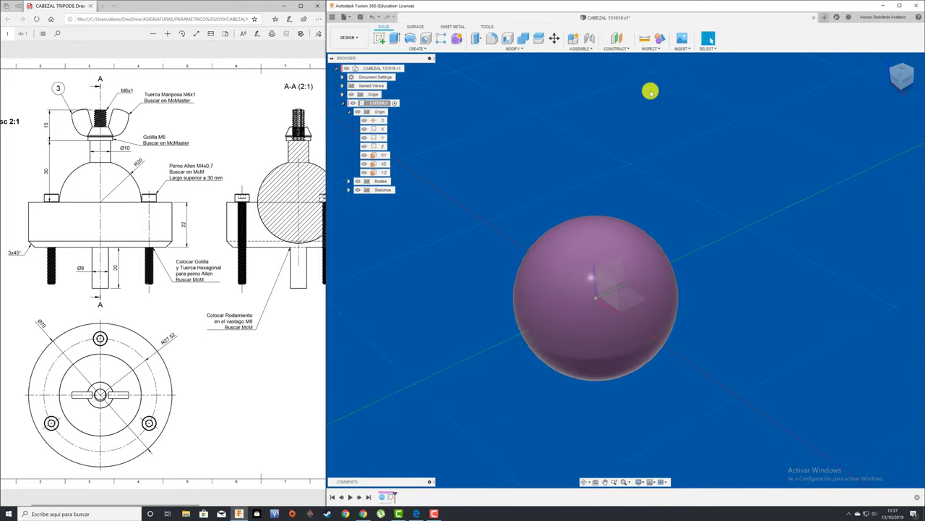
- Add a construction plane offset 30 mm above the XY plane
click(614, 40)
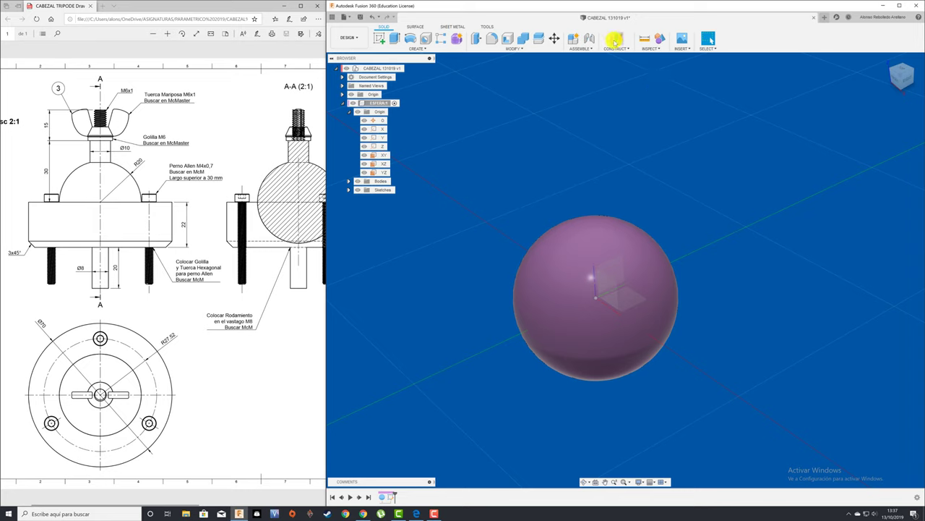
click(381, 155)
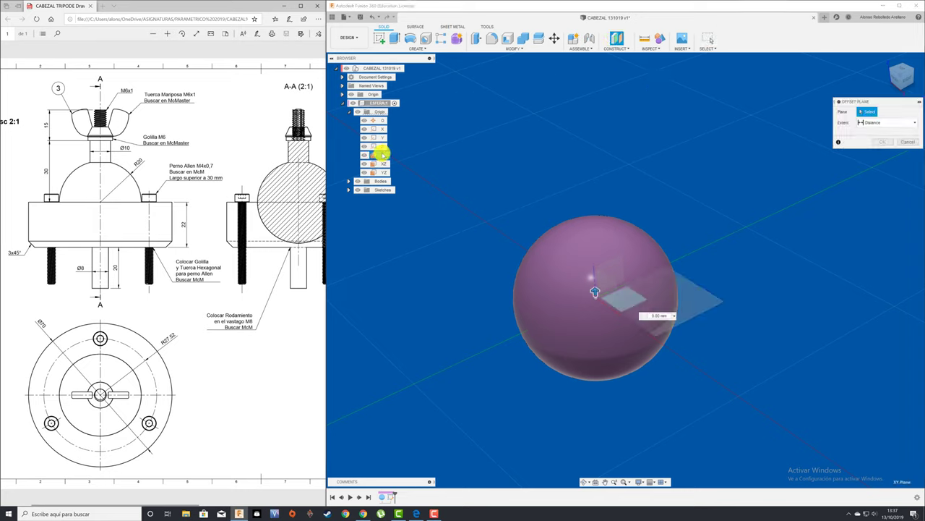
drag(595, 290, 594, 175)
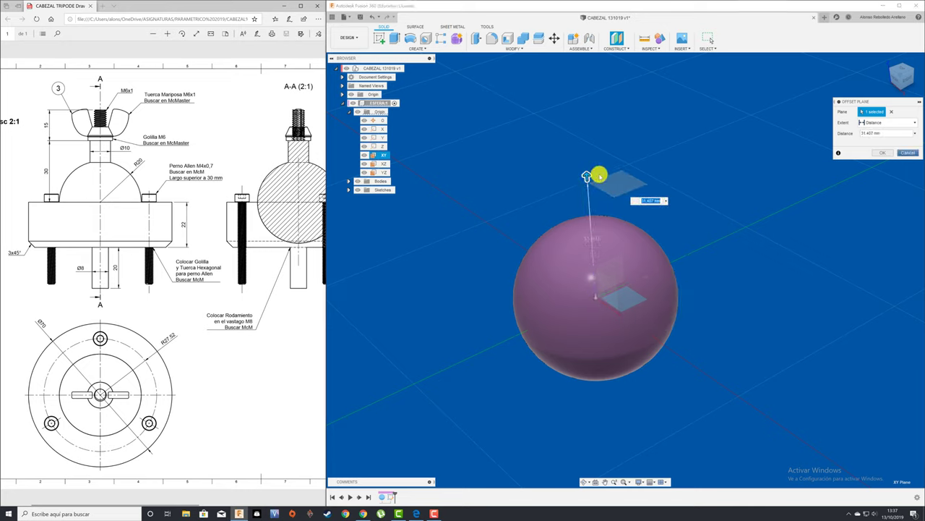
click(880, 133)
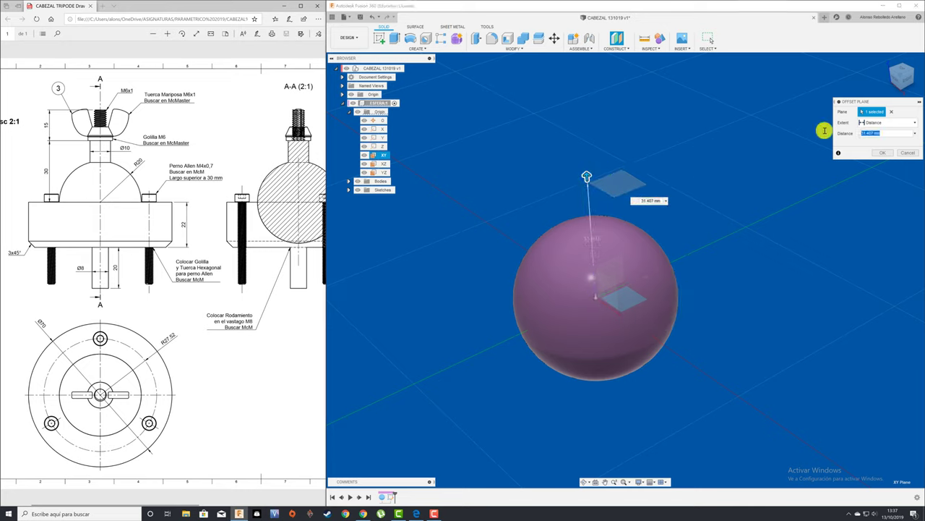
text(30)
key(Return)
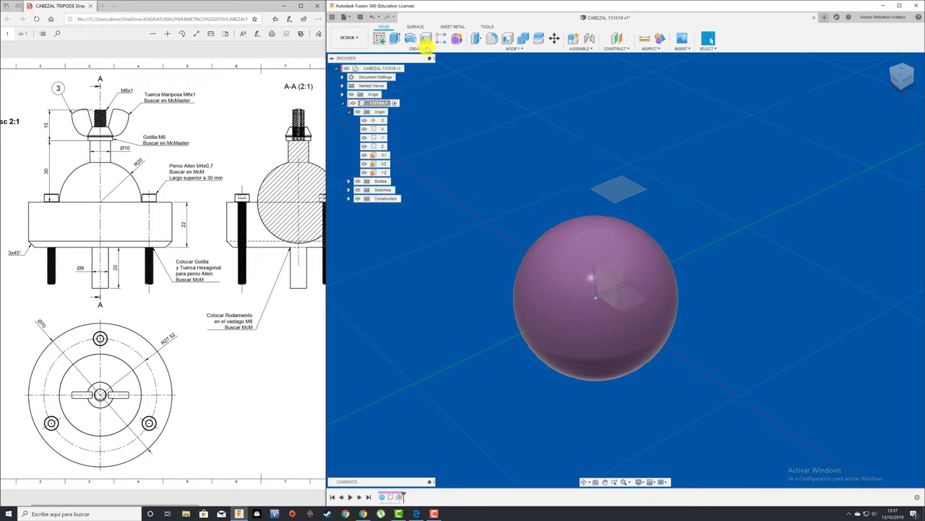
- Start a new sketch on the offset plane
click(379, 37)
click(616, 186)
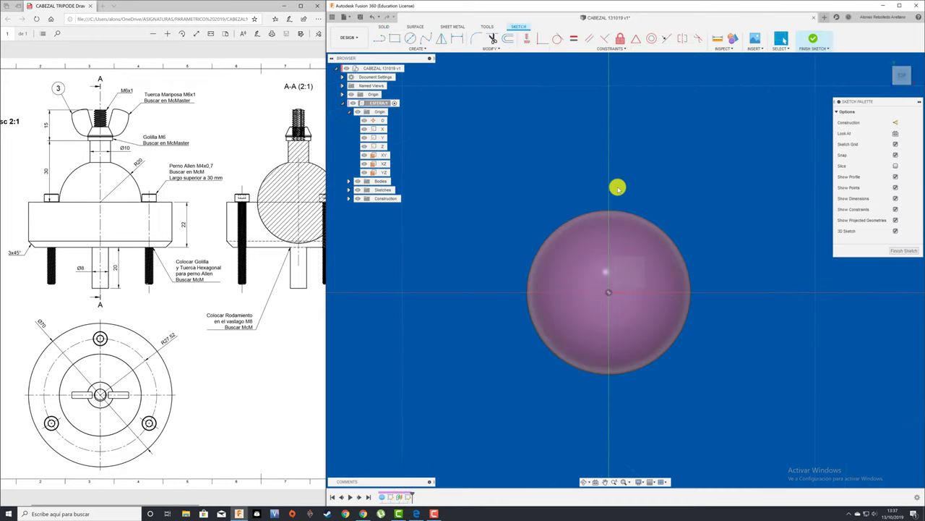
click(413, 37)
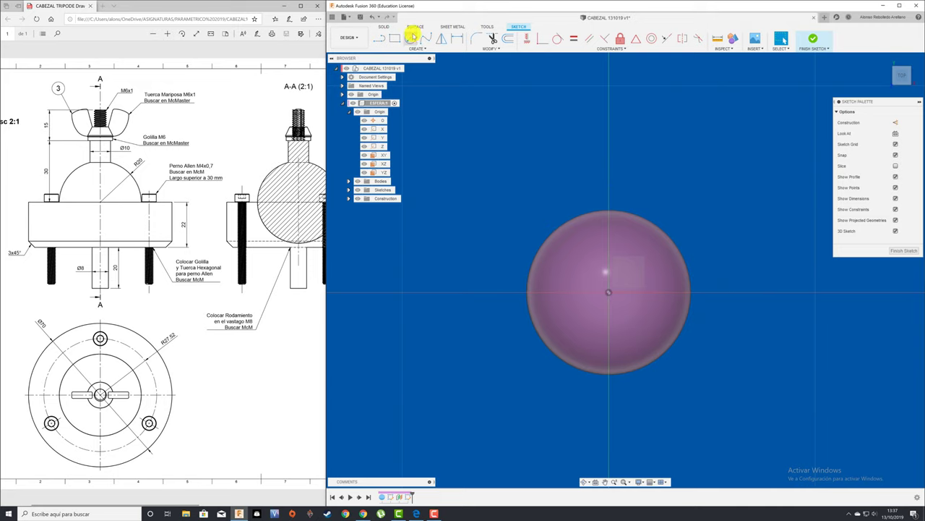
- Draw a 10 mm diameter circle centred on the sketch origin
click(608, 292)
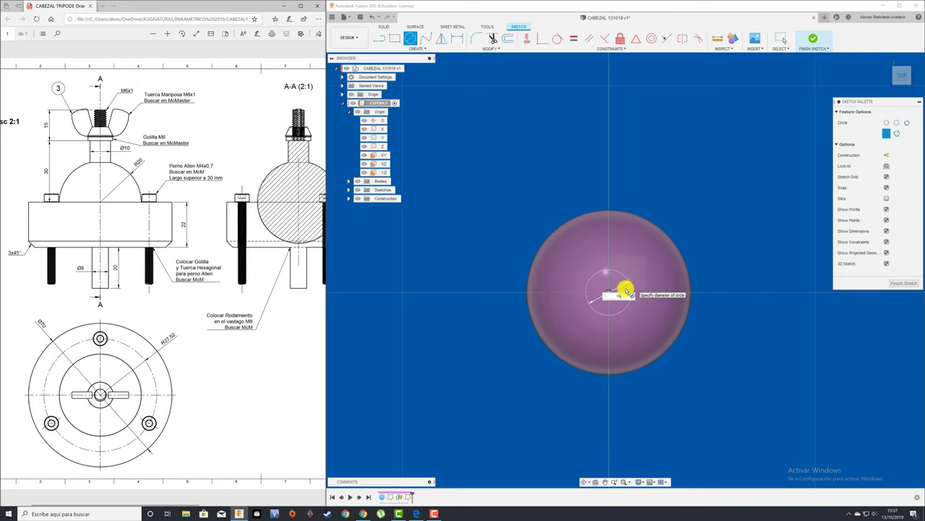
key(Return)
shift+middle_drag(624, 289, 598, 186)
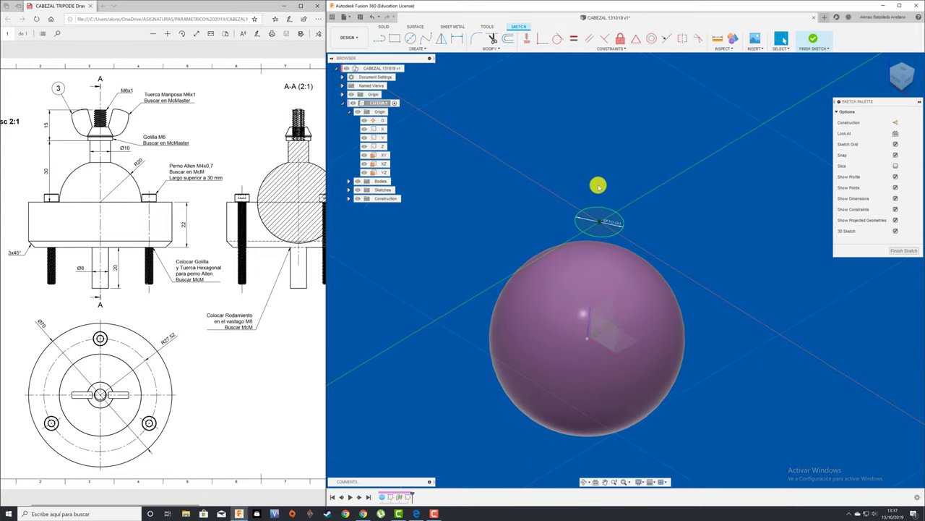
- Extrude the circle down into the sphere as a Join operation
key(e)
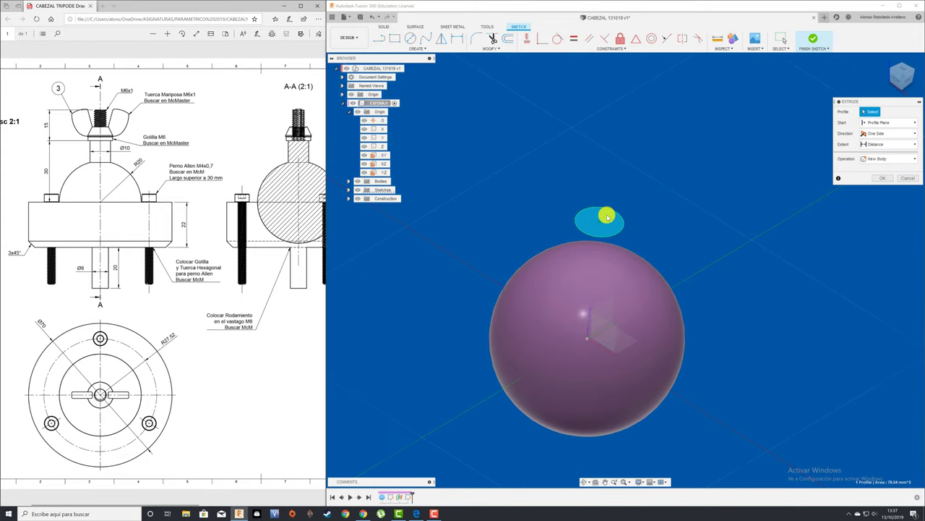
click(601, 215)
drag(601, 216, 586, 345)
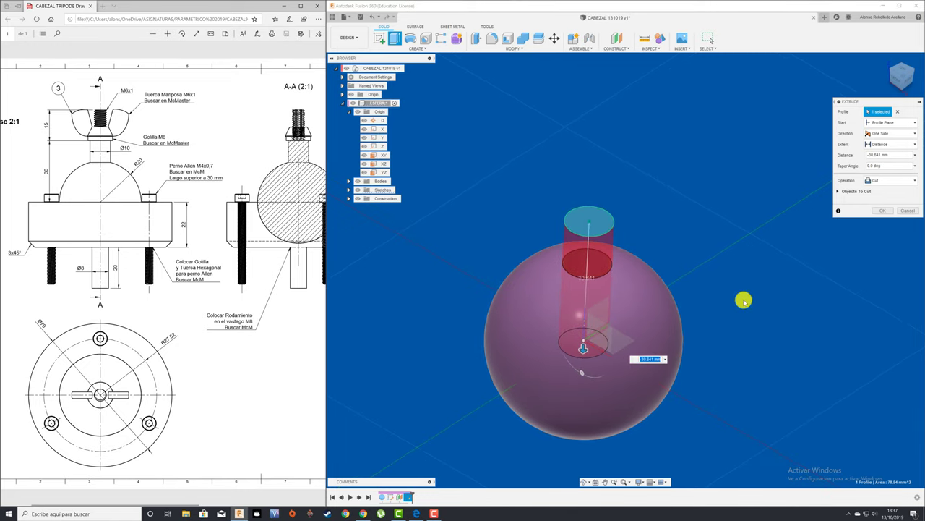
click(884, 182)
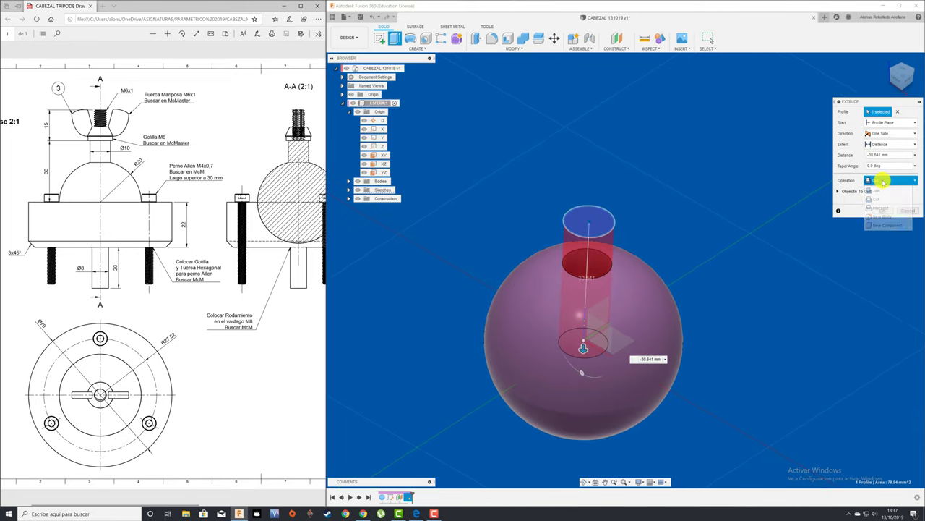
click(880, 189)
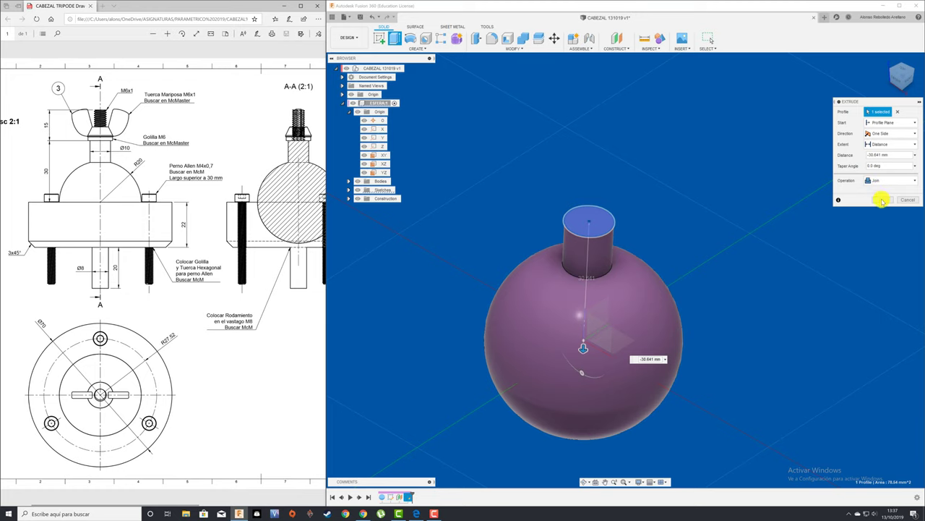
click(882, 201)
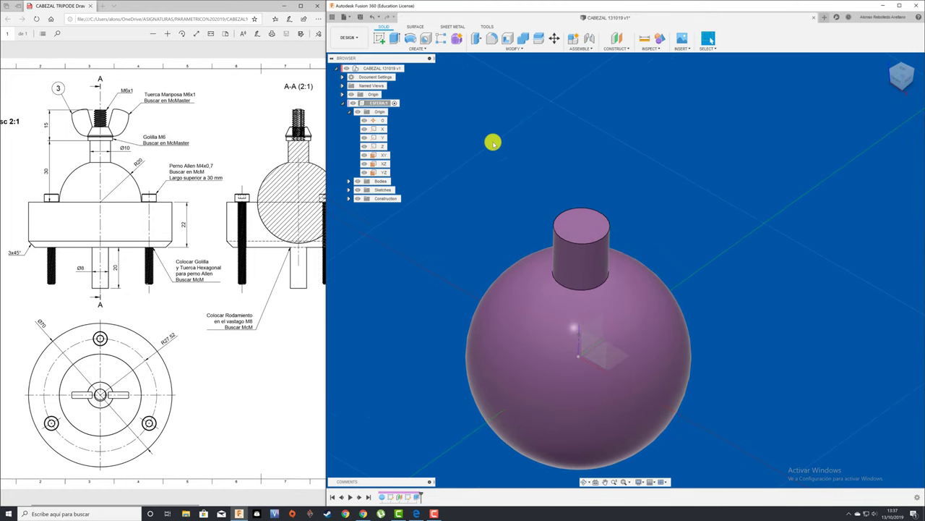
- Sketch a small circle centred on the cylinder's top face
click(382, 38)
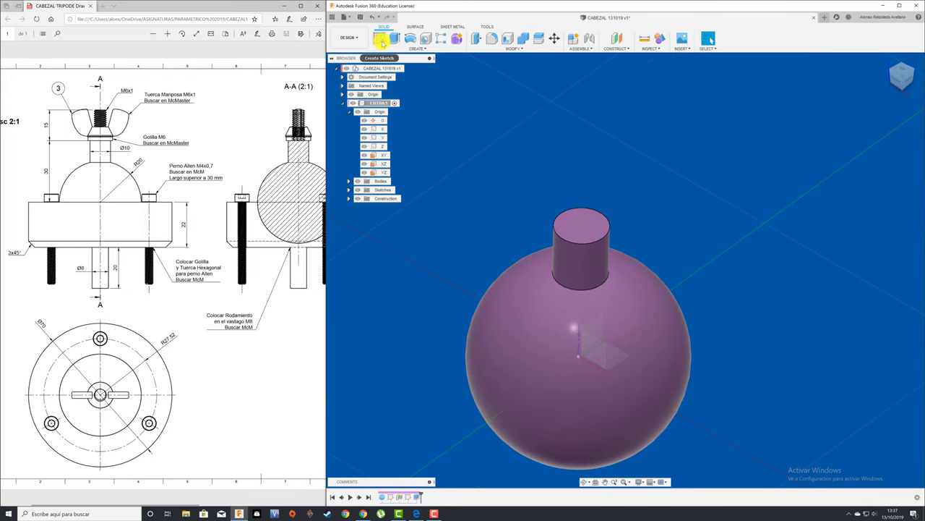
click(596, 231)
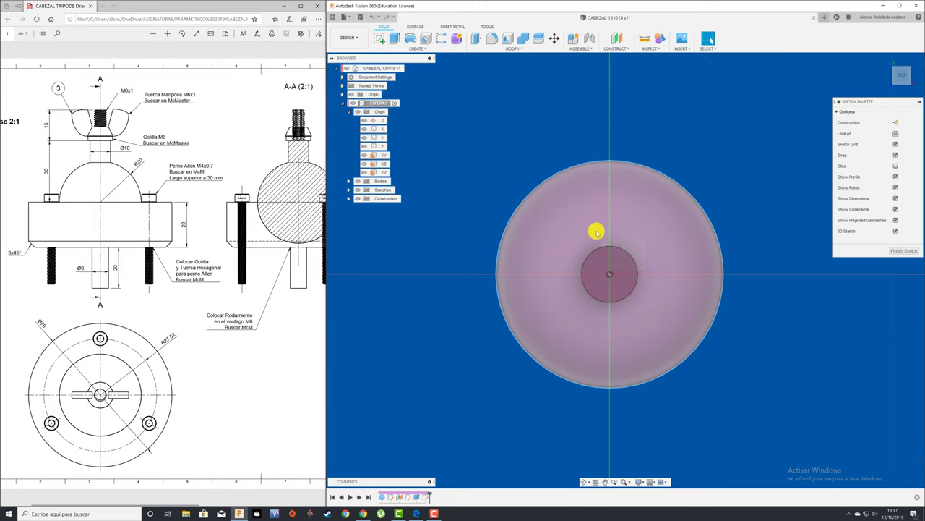
key(c)
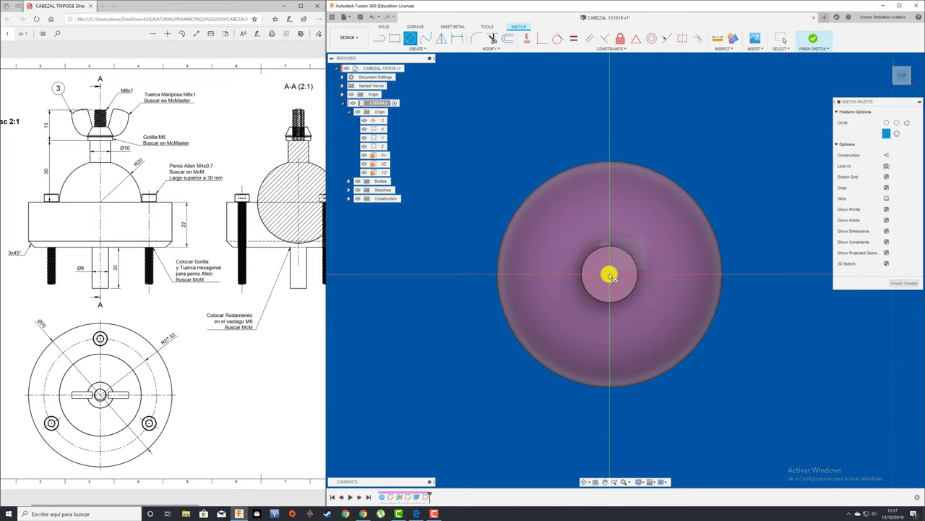
click(609, 273)
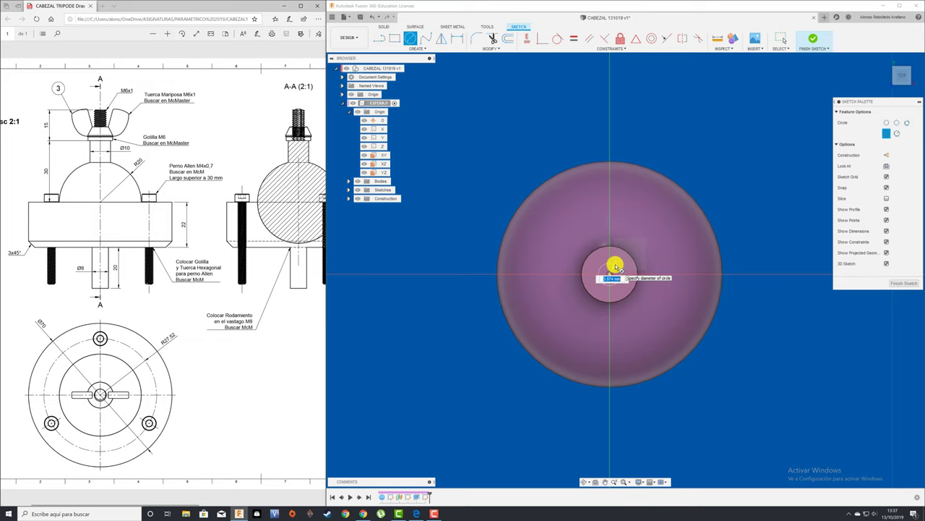
key(Return)
key(Escape)
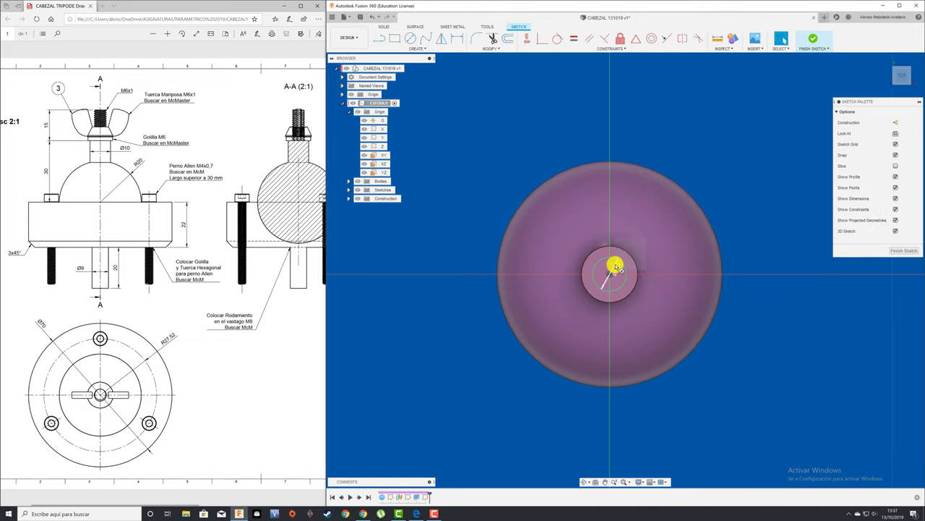
shift+middle_drag(614, 266, 680, 240)
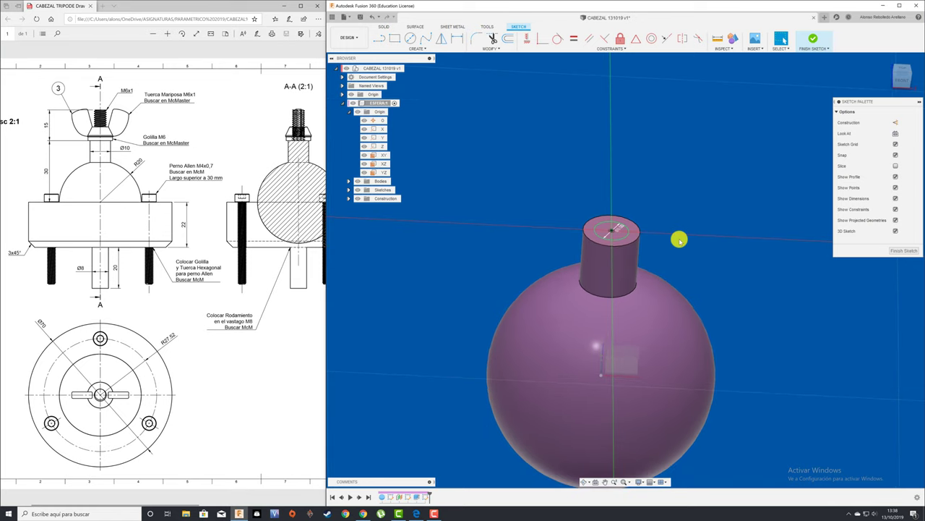
- Extrude the small circle 15 mm upward, joined to the body
key(e)
click(616, 230)
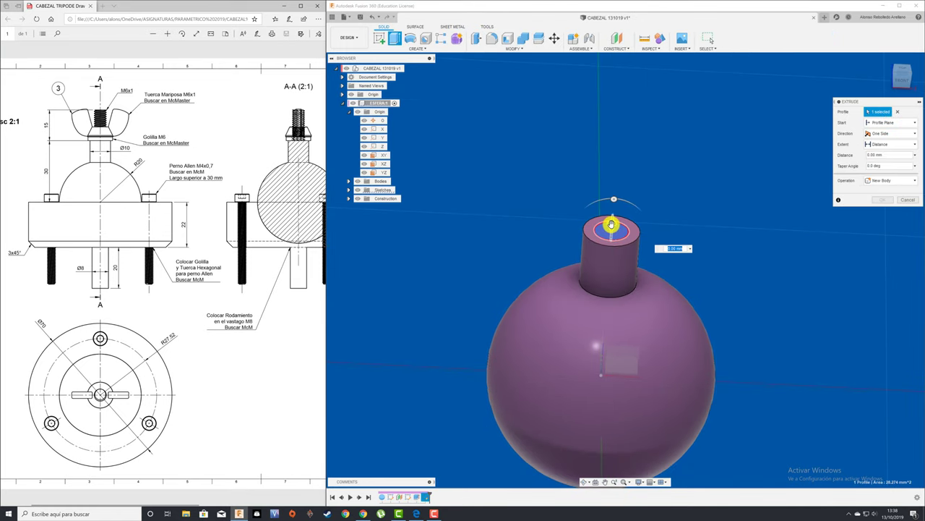
drag(612, 221, 621, 183)
text(15)
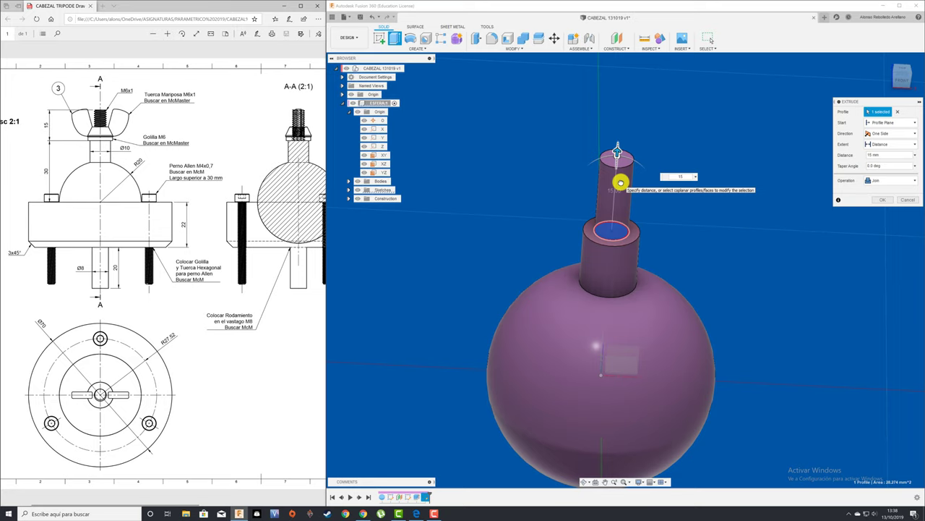
key(Return)
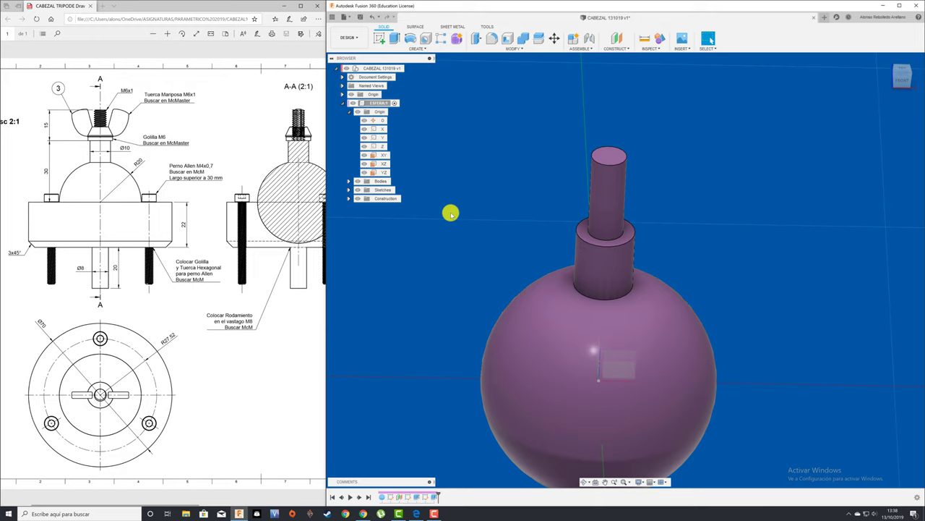
click(432, 50)
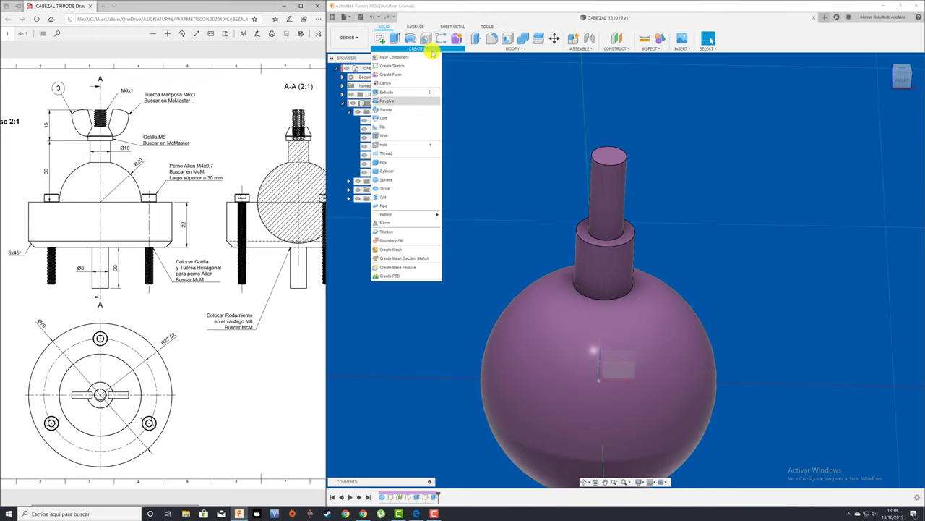
- Pin Thread to the toolbar and add a modeled M6x1 thread to the top shaft
right_click(437, 154)
click(459, 154)
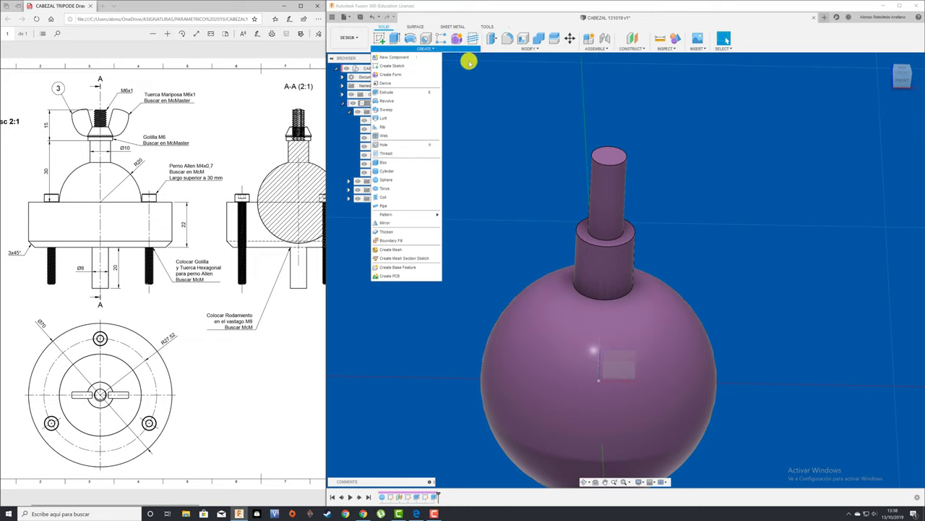
click(614, 186)
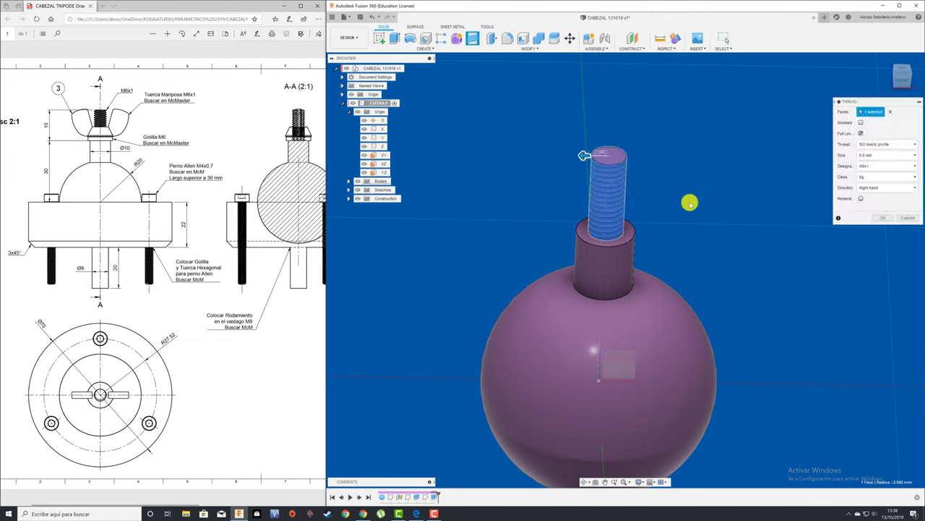
drag(870, 101, 745, 102)
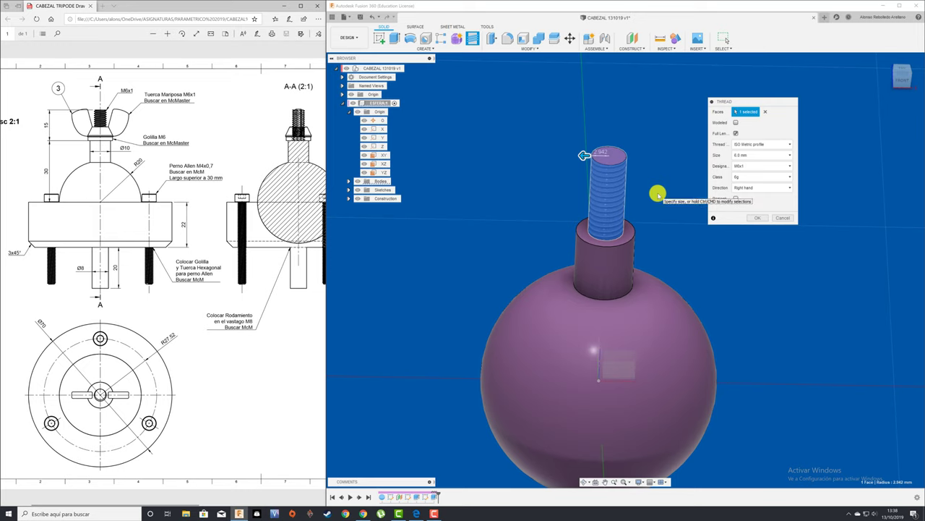
click(736, 122)
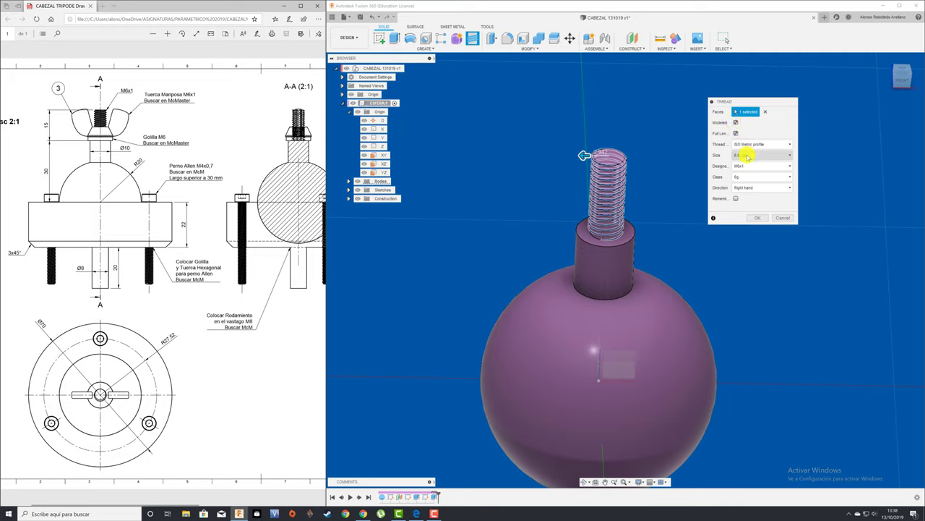
click(767, 167)
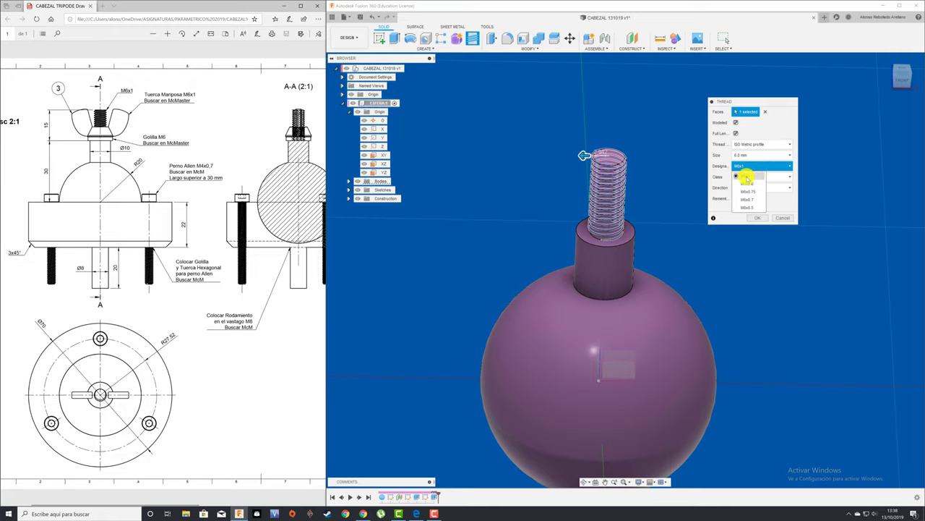
click(747, 177)
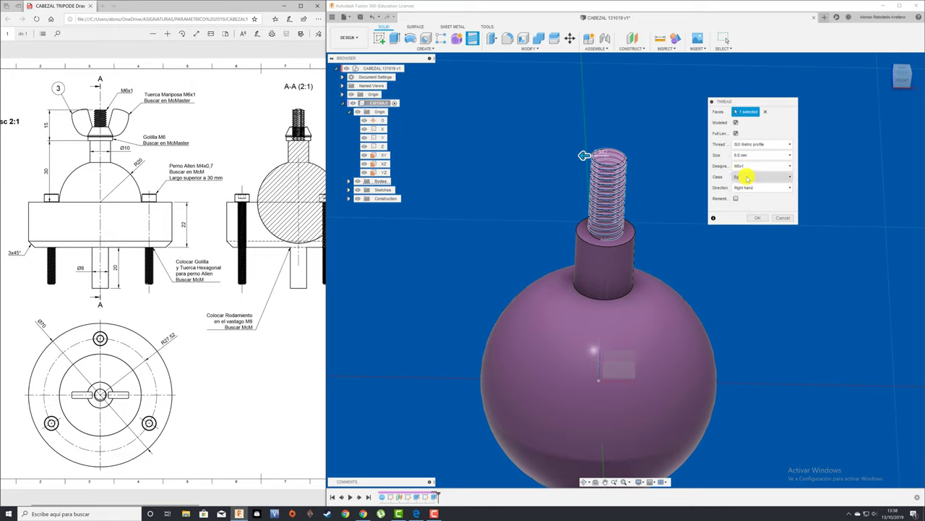
click(756, 218)
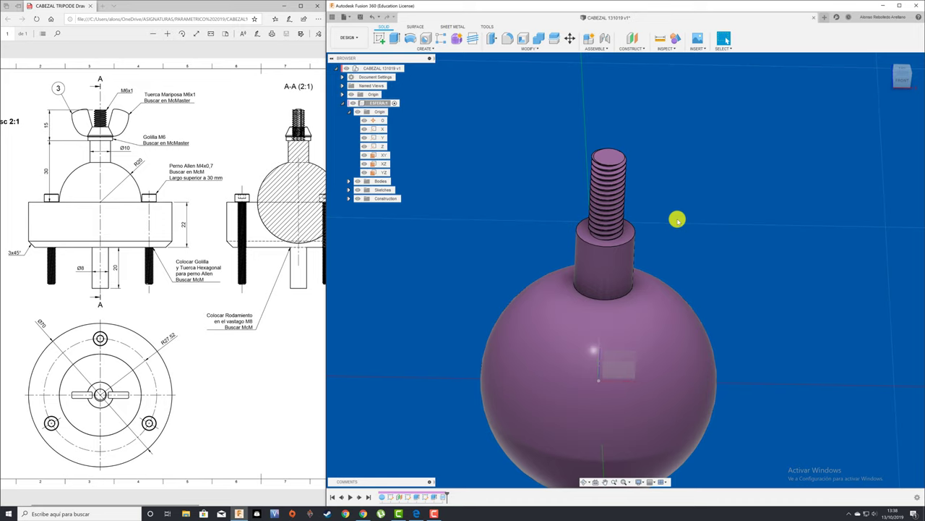
scroll(677, 219, down, 4)
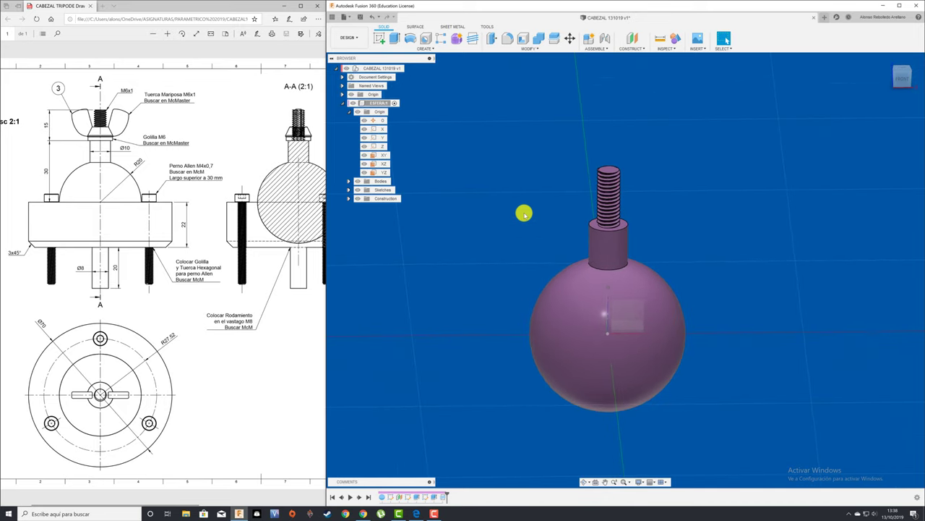
- Collapse ESFERA in the browser and activate the top-level CABEZAL assembly
scroll(524, 214, up, 1)
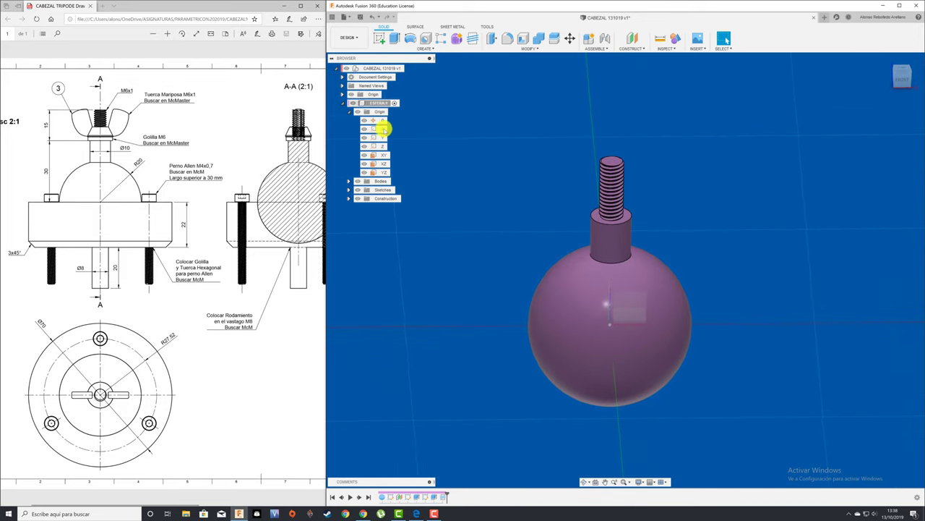
click(343, 103)
scroll(448, 172, down, 1)
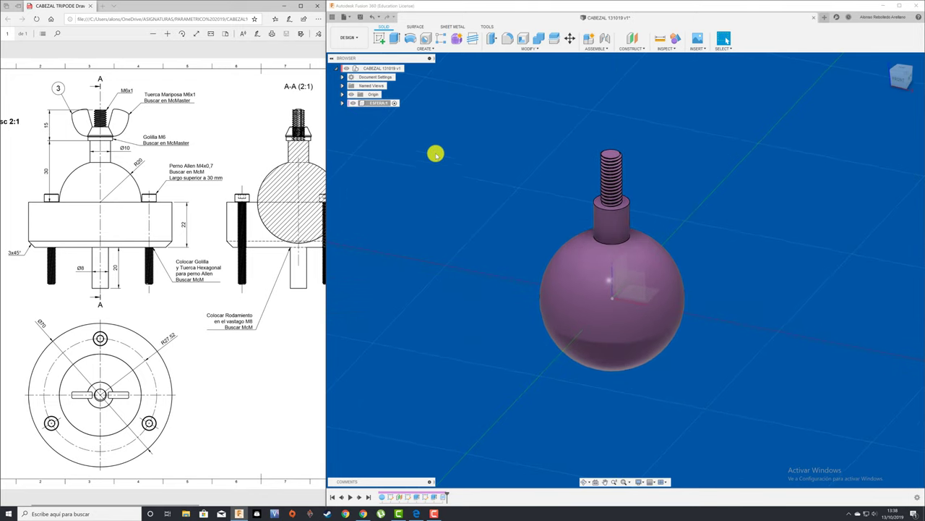
click(384, 68)
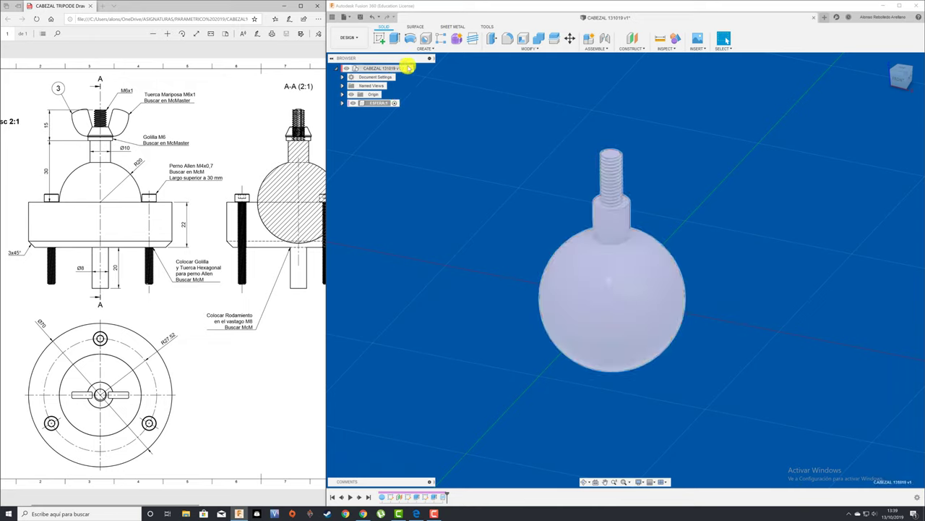
right_click(408, 67)
key(Escape)
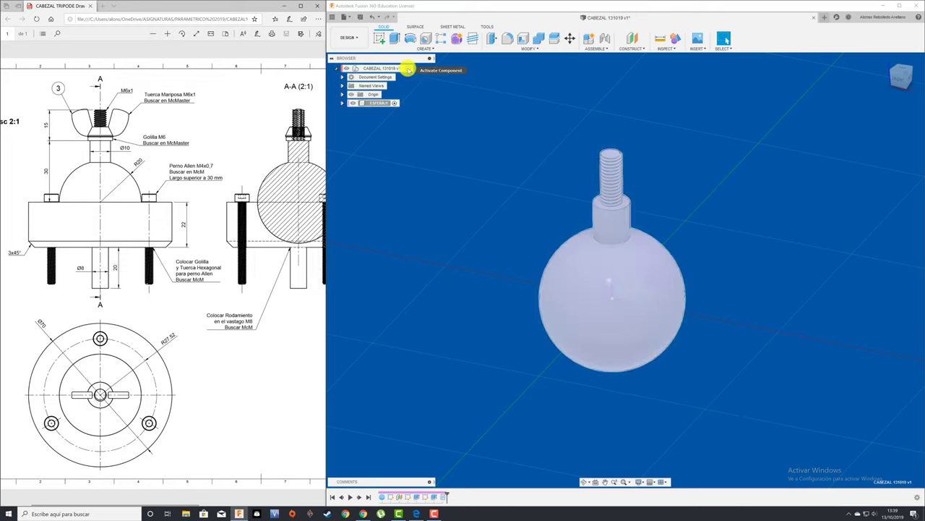
click(409, 69)
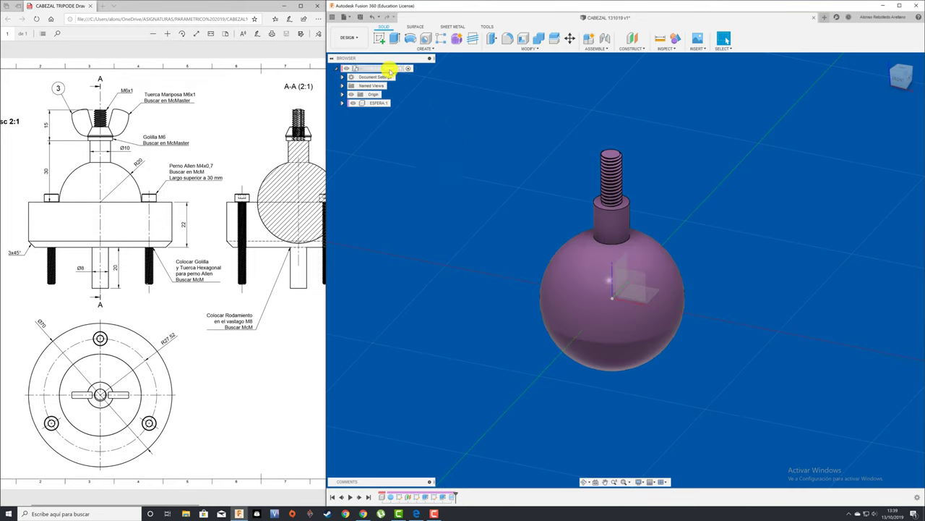
- Add a new empty component to the CABEZAL assembly and rename it
right_click(390, 70)
click(394, 77)
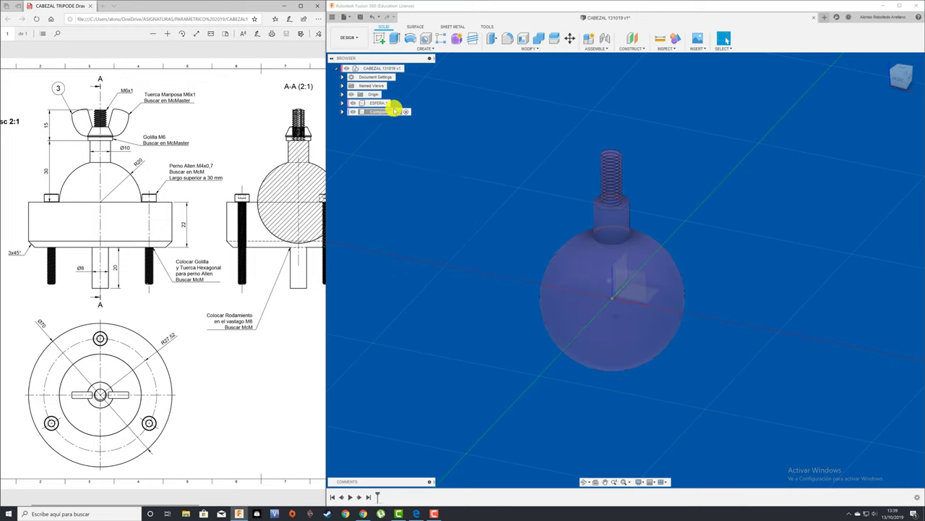
click(387, 112)
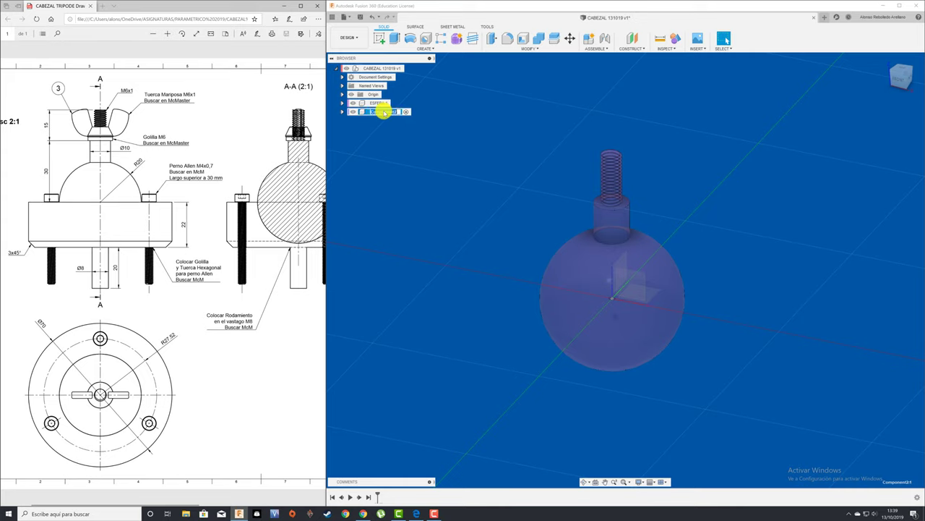
text(BA)
key(Return)
click(379, 37)
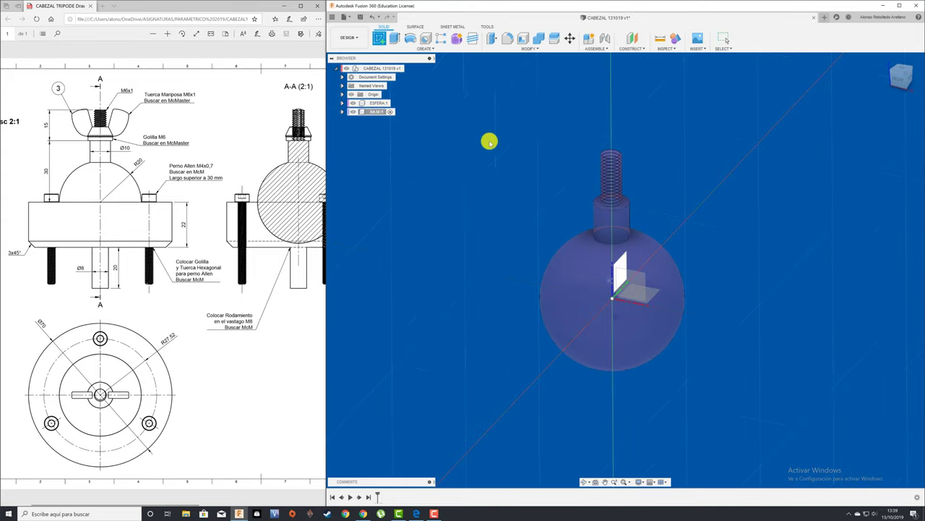
- Sketch a 70 mm diameter circle centred on the origin of the horizontal XZ plane
click(653, 290)
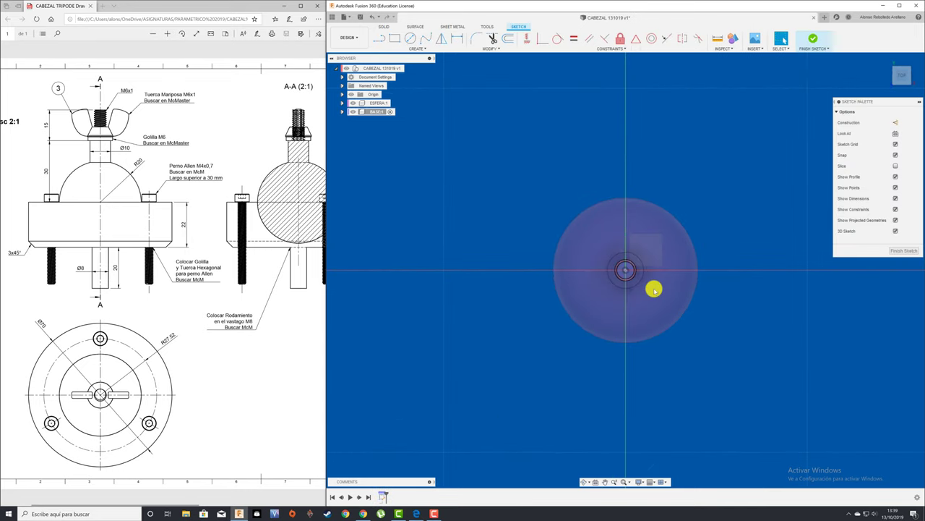
click(411, 38)
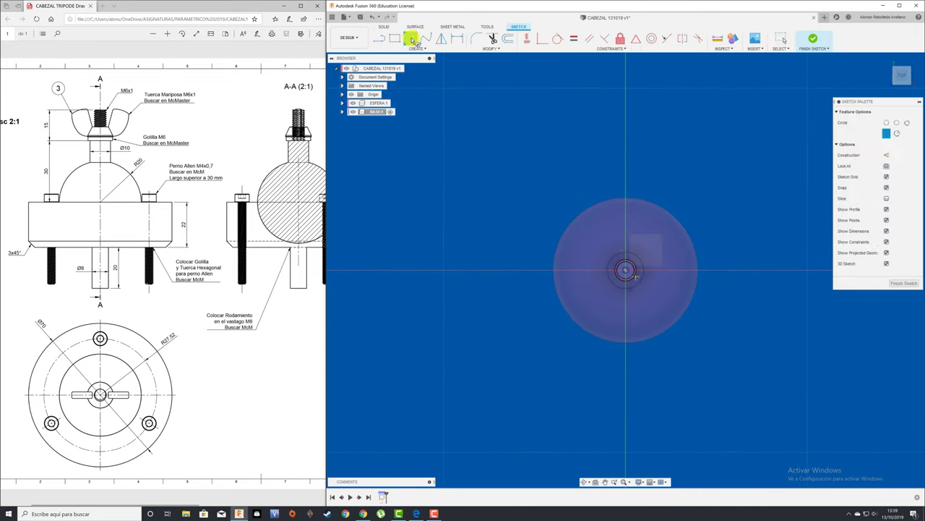
click(625, 270)
text(70)
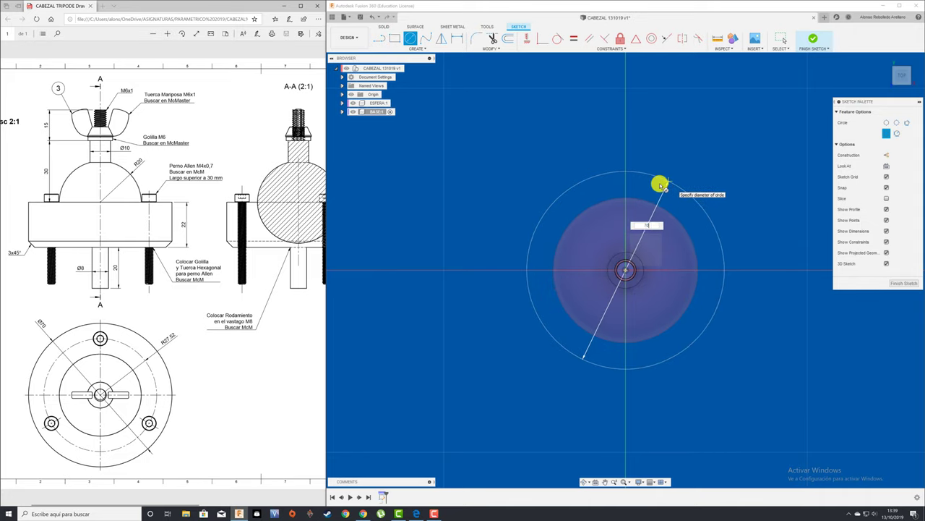
key(Return)
shift+middle_drag(659, 185, 488, 214)
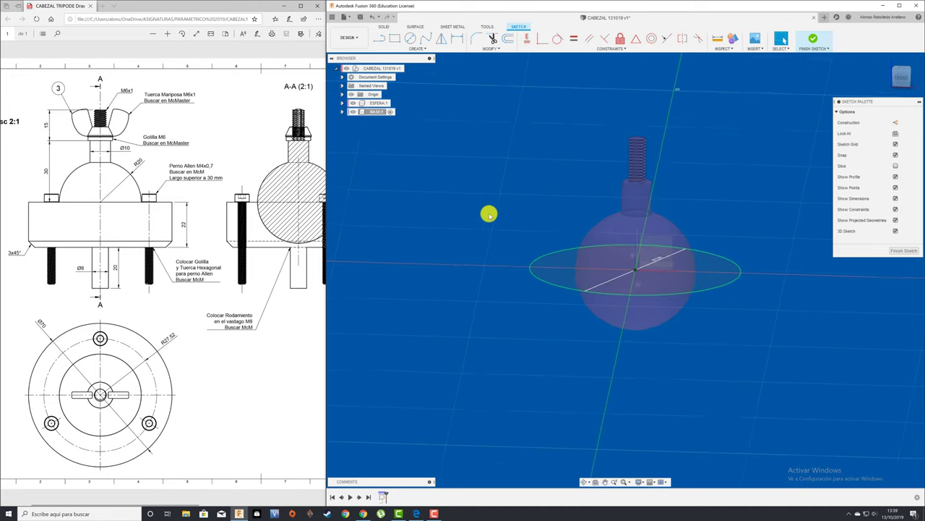
- Extrude the 70 mm circle downward as a new body to form the base disc
key(e)
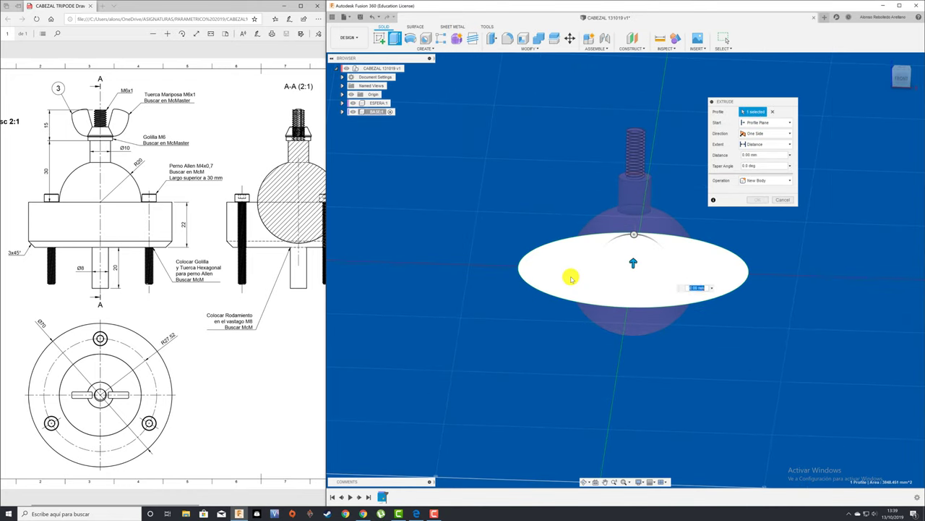
click(574, 276)
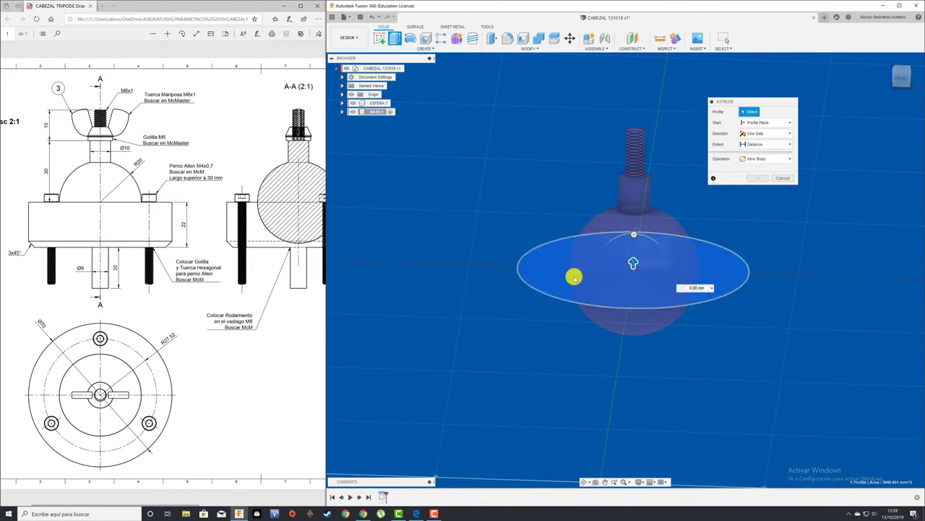
drag(637, 282, 622, 356)
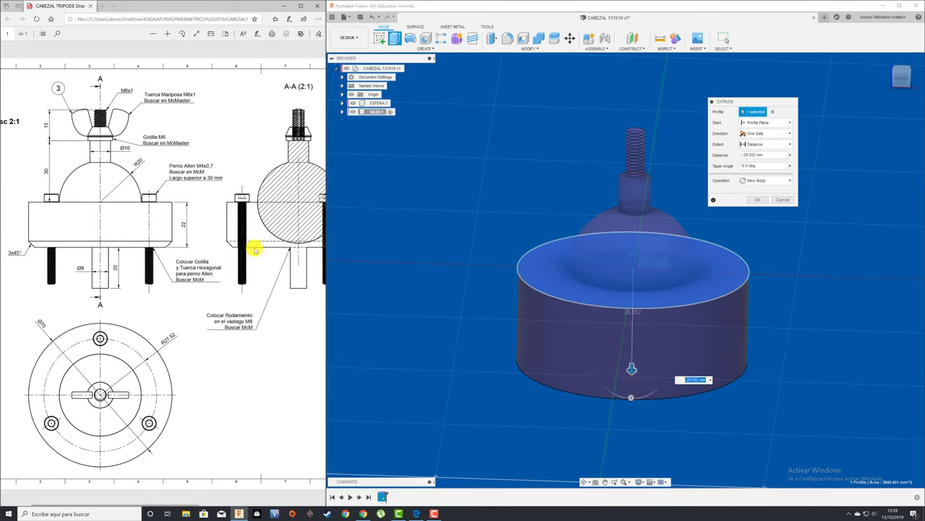
key(Return)
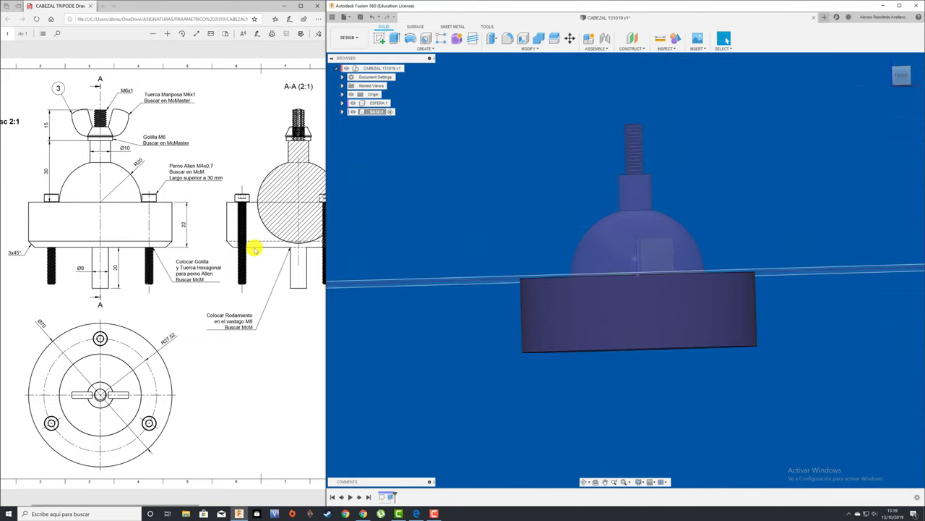
click(528, 48)
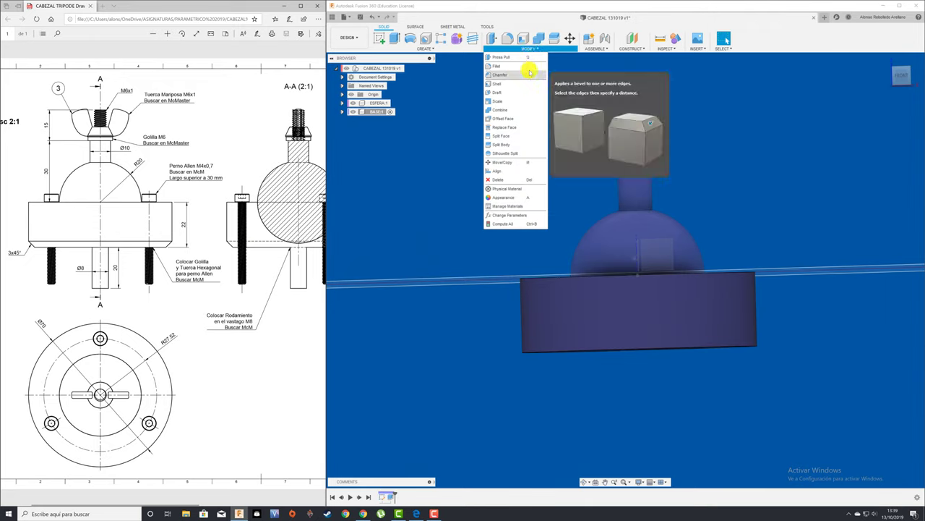
- Pin Chamfer to the toolbar and bevel the base's bottom rim with a 3 mm chamfer
click(545, 76)
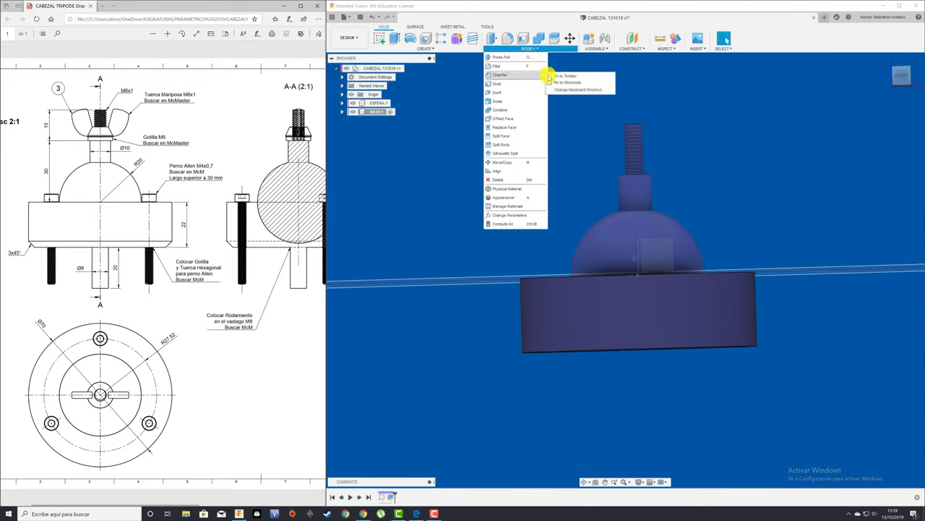
click(567, 76)
click(586, 39)
shift+middle_drag(585, 216, 585, 329)
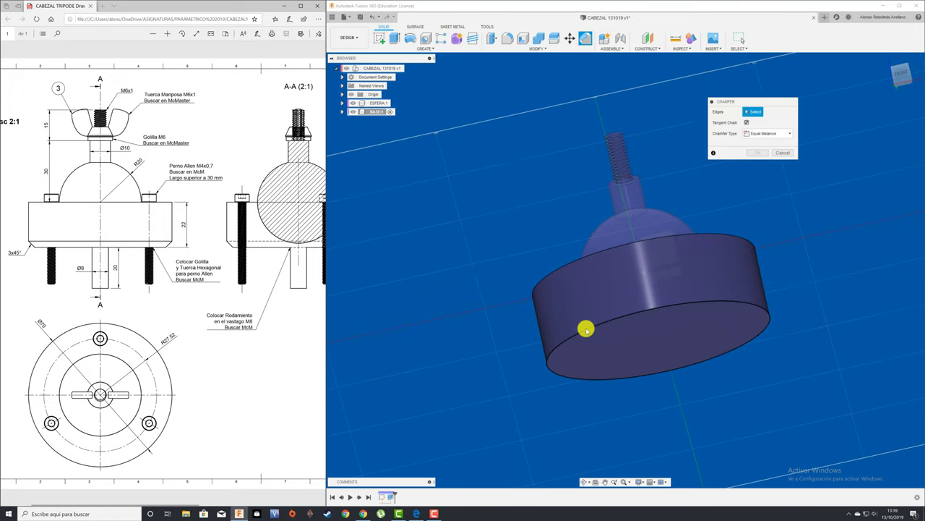
click(586, 329)
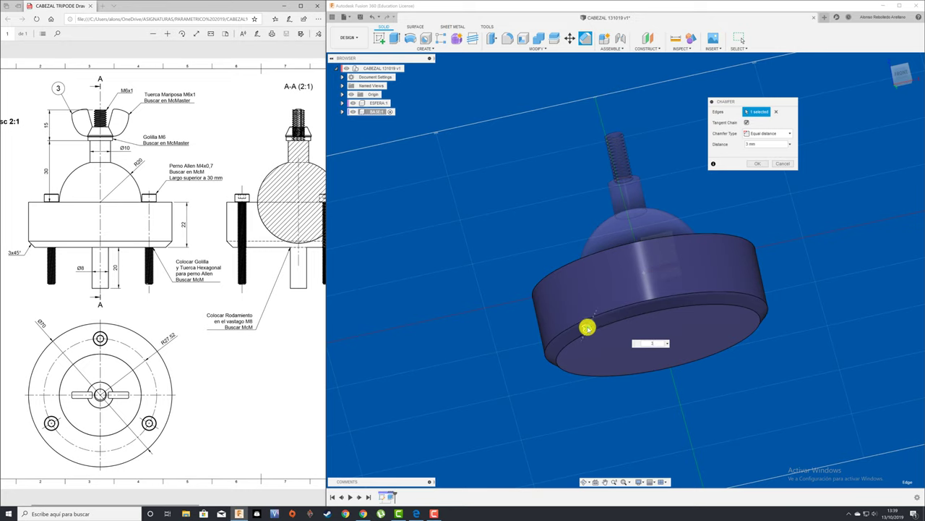
click(760, 164)
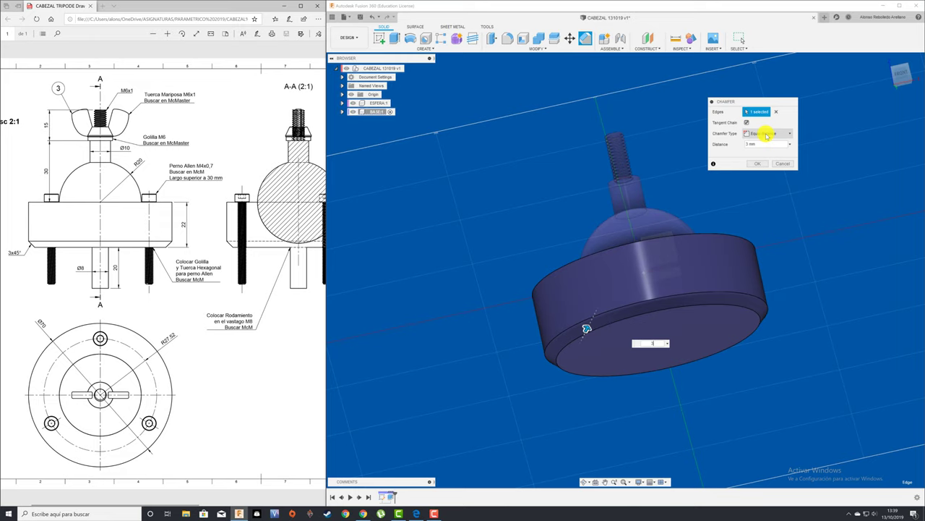
click(758, 163)
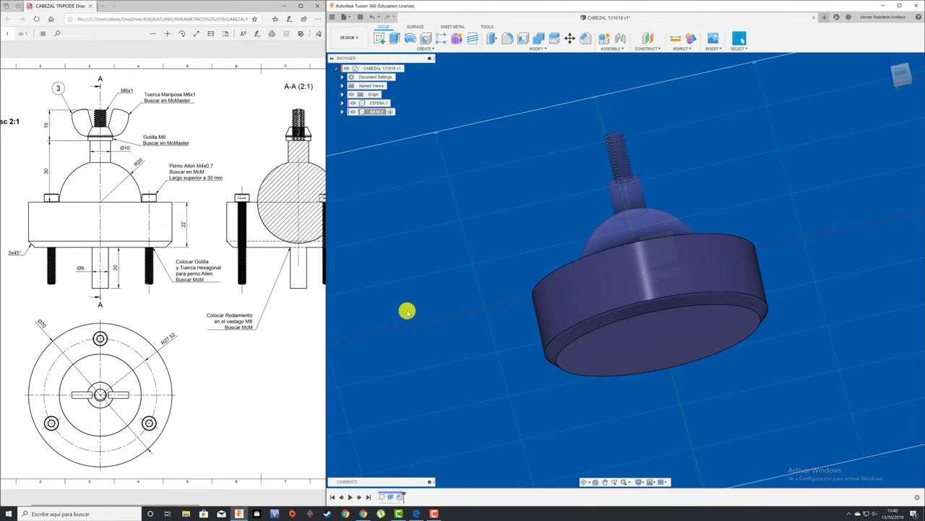
- Sketch a small circle centred on the origin of the base's bottom face
click(379, 41)
click(682, 326)
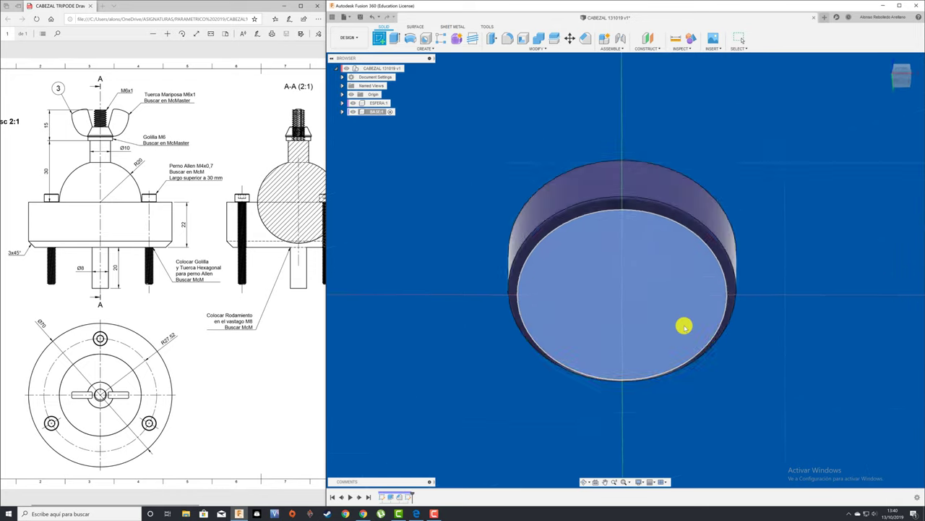
key(c)
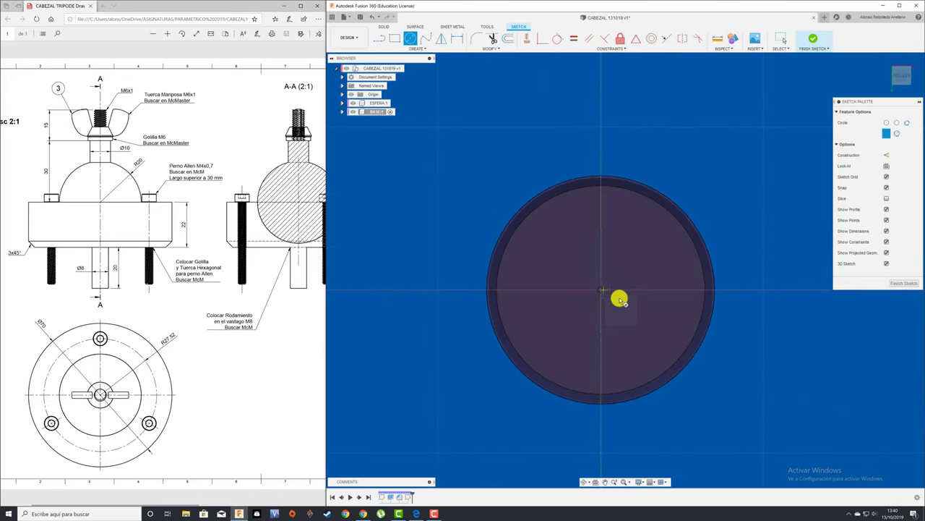
click(601, 289)
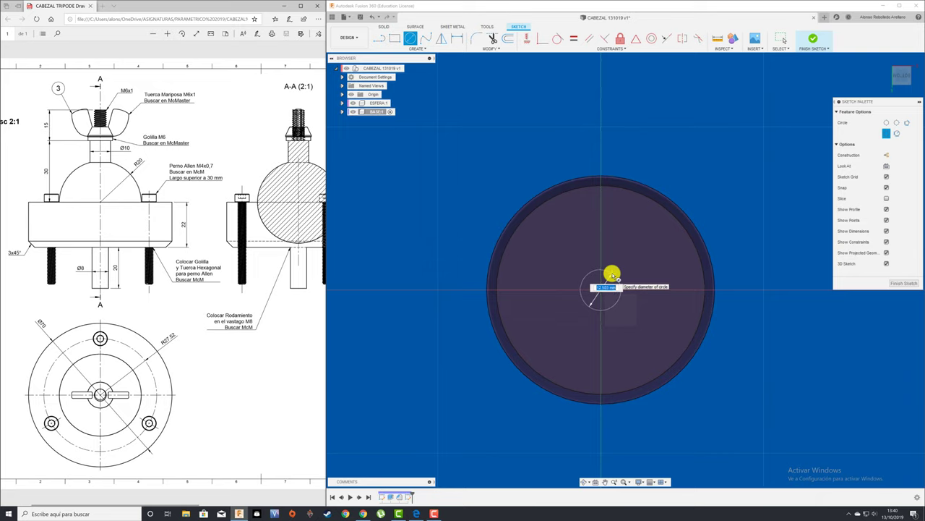
text(8)
key(Return)
key(Escape)
- Extrude the small circle outward about 20 mm as a shaft joined to the base
key(e)
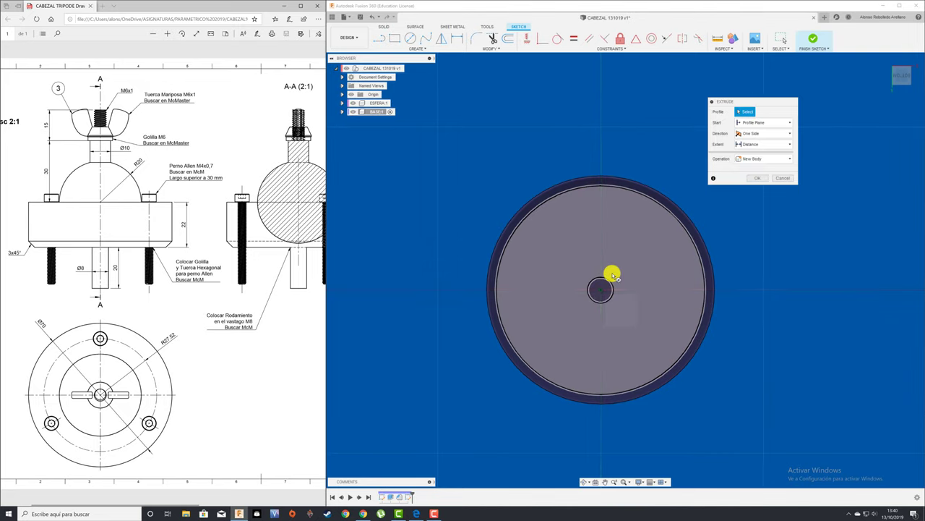
click(610, 294)
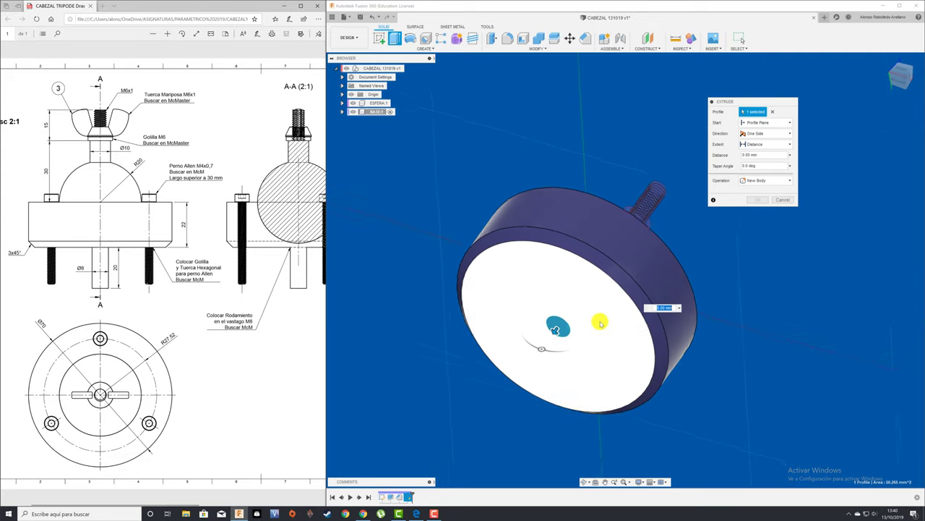
drag(553, 324, 485, 420)
text(20)
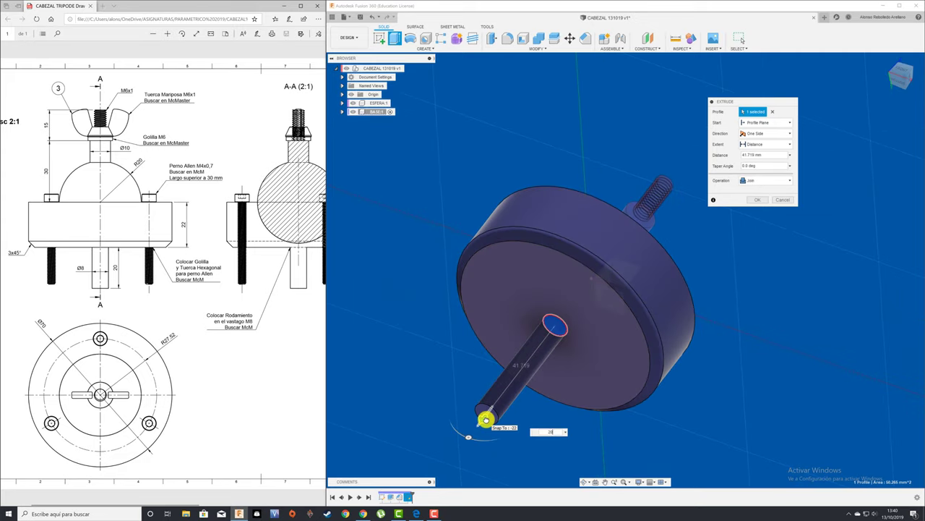
key(Return)
key(F6)
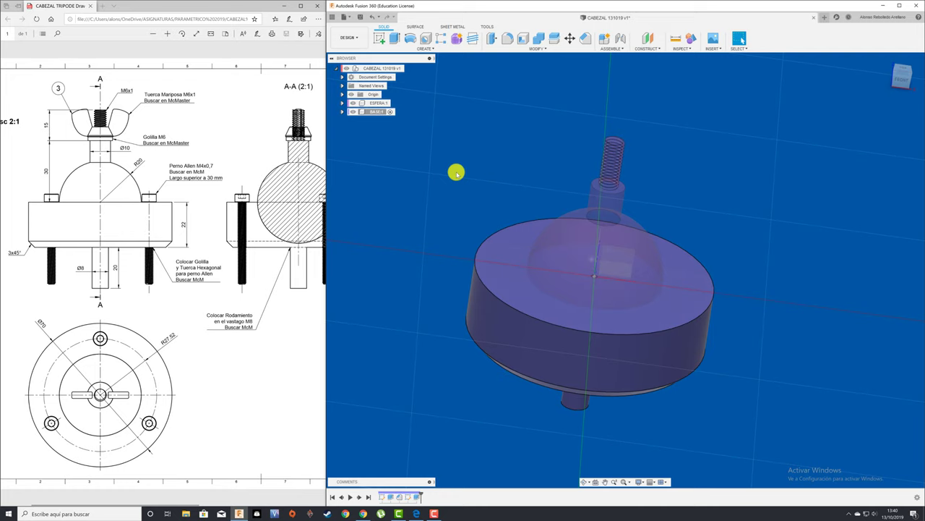
- On the base's top face, sketch an origin-centred circle between the inner recess and the rim
click(380, 38)
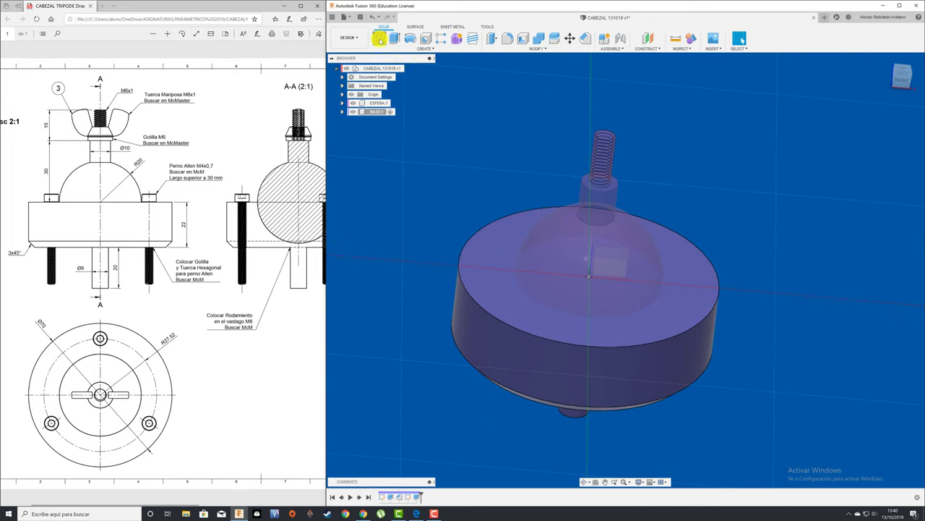
click(484, 250)
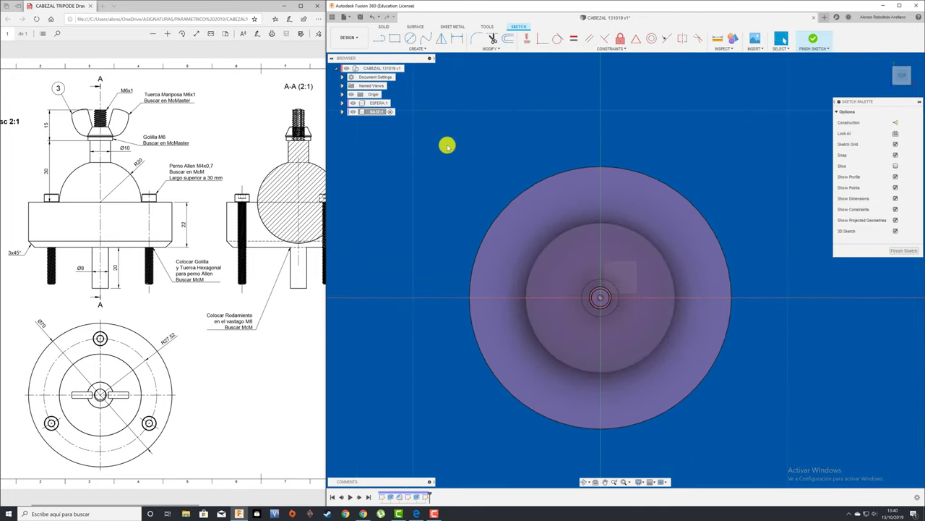
click(411, 37)
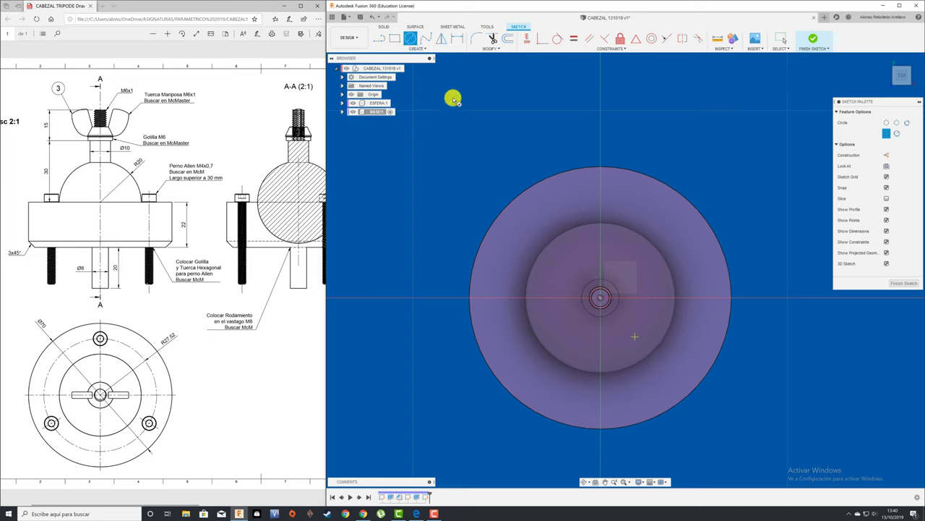
click(601, 299)
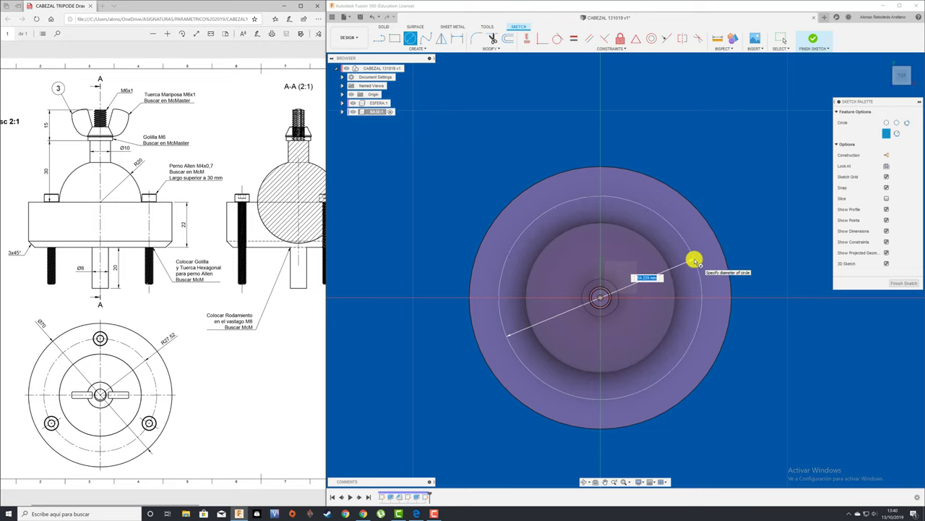
right_click(694, 260)
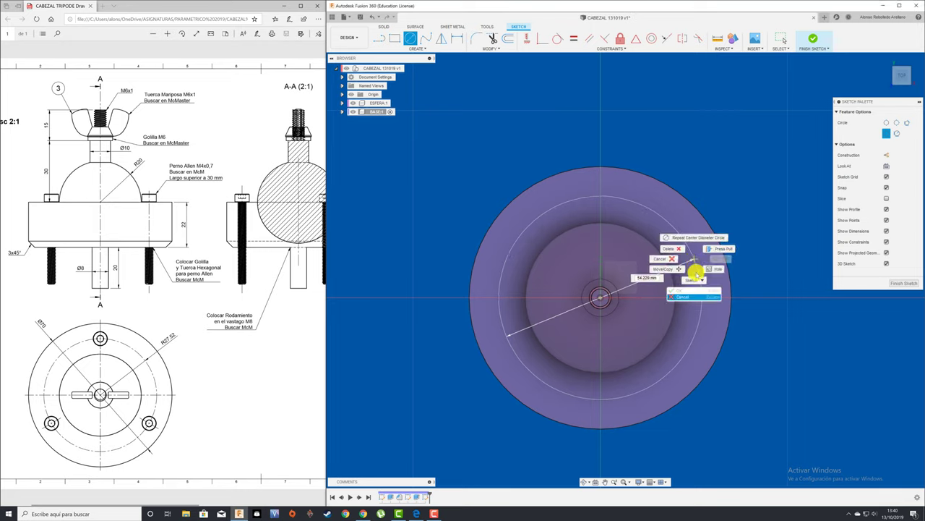
right_click(696, 280)
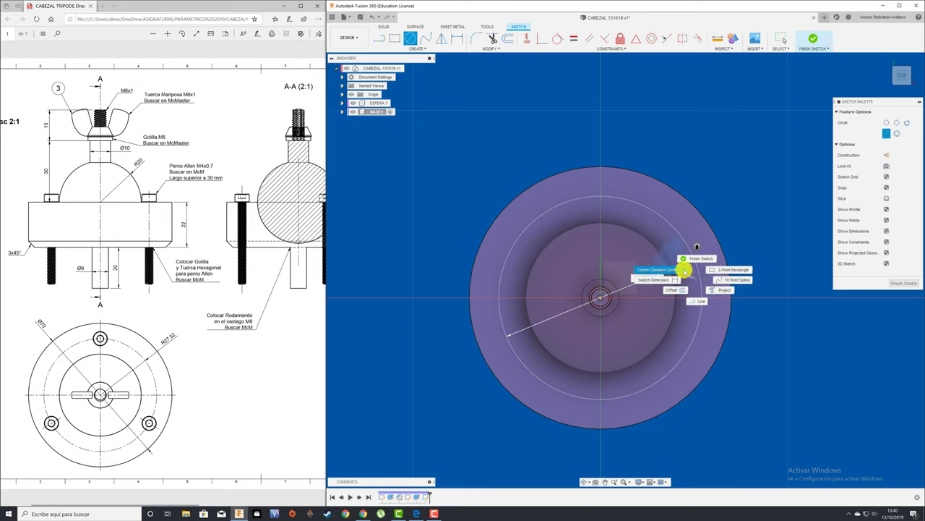
click(684, 270)
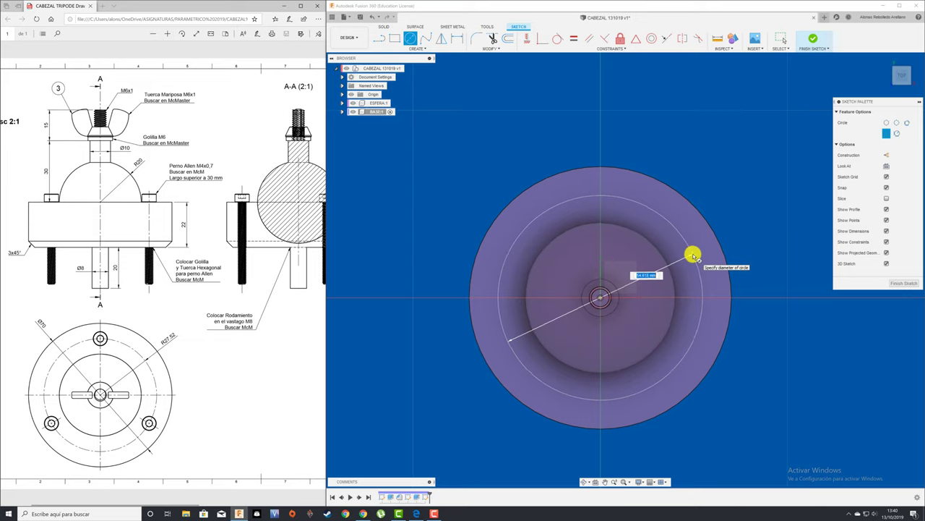
click(692, 256)
- Dimension the circle's diameter at 54.618 mm, undoing the halved /2 value
key(d)
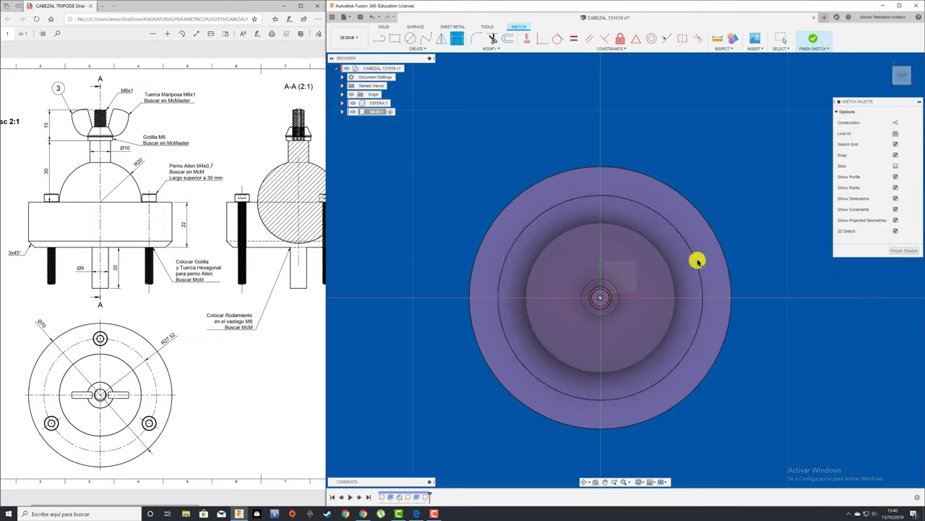
click(694, 258)
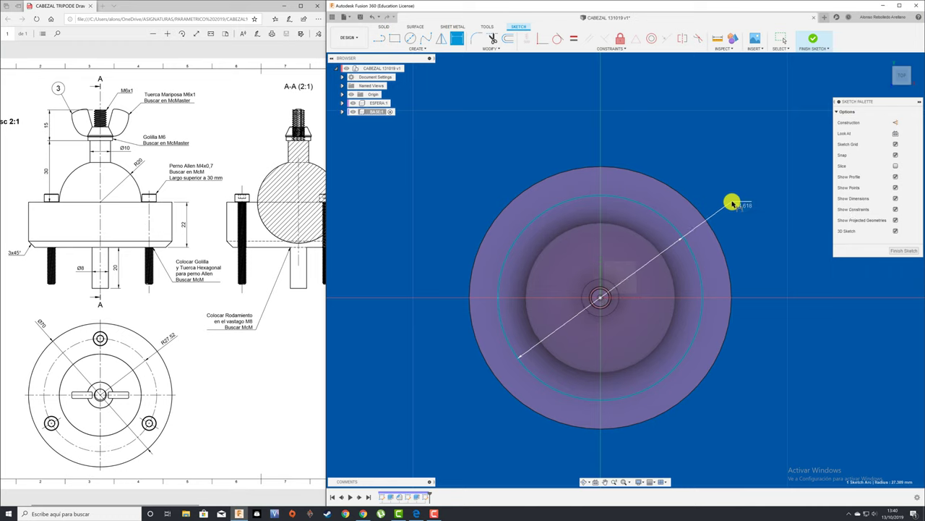
click(735, 202)
click(752, 202)
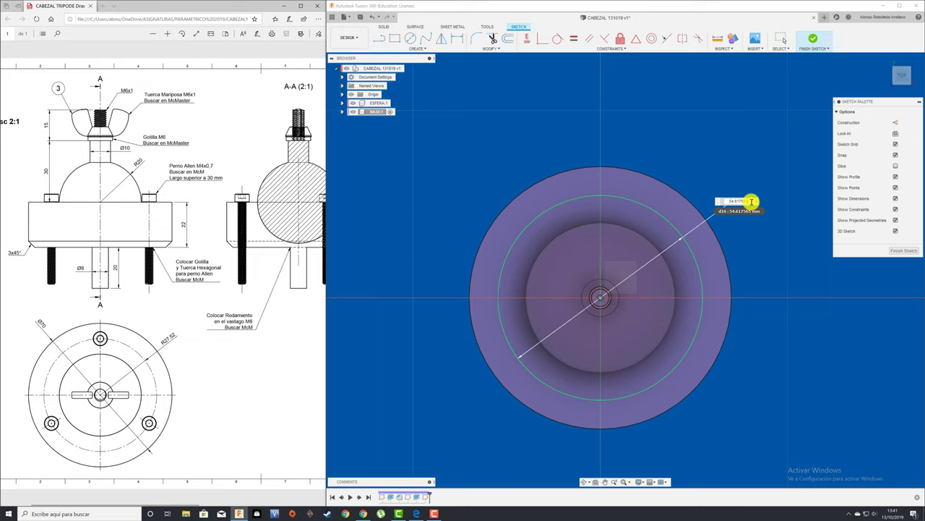
text(/2)
key(Return)
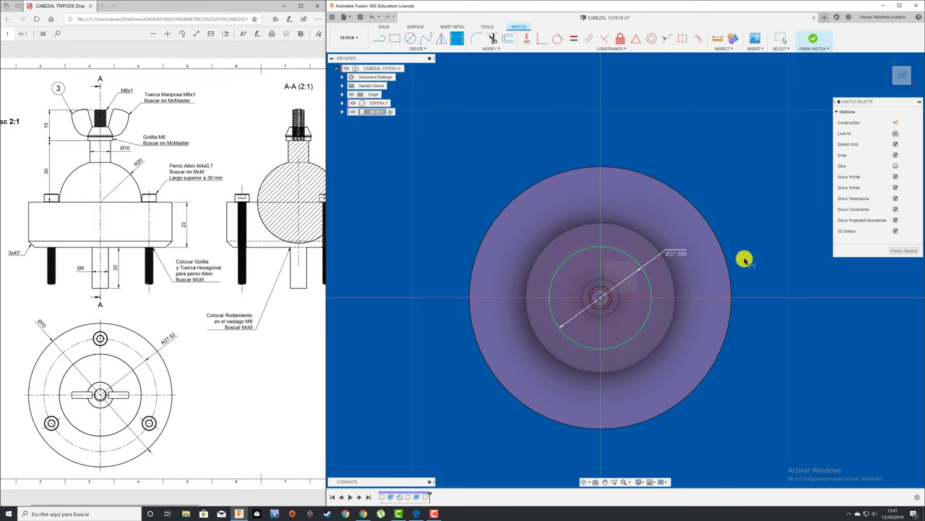
double_click(676, 253)
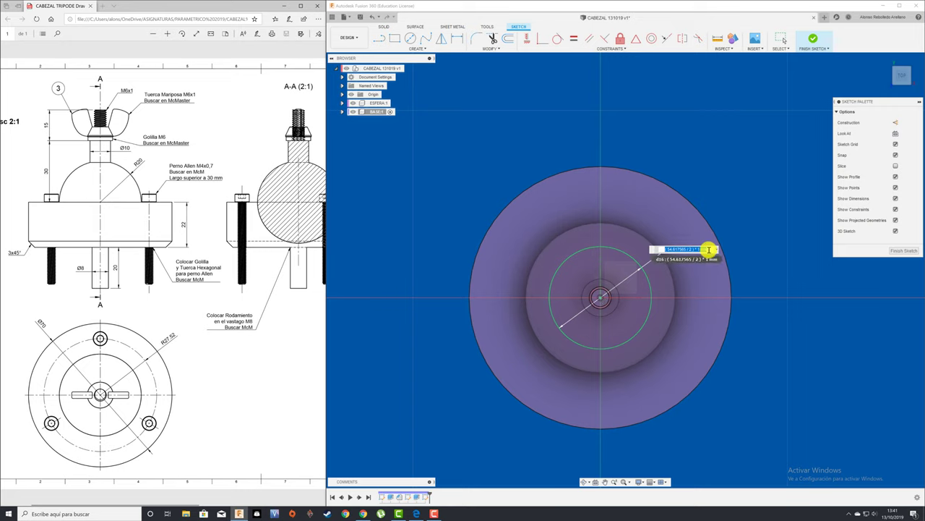
click(710, 250)
key(Return)
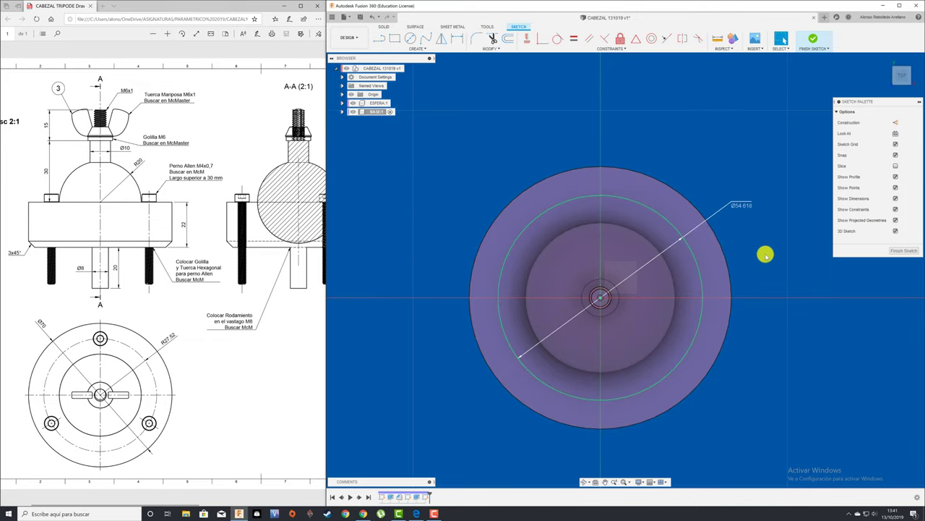
- Convert the Ø54.618 circle to construction geometry
shift+middle_drag(765, 251, 660, 220)
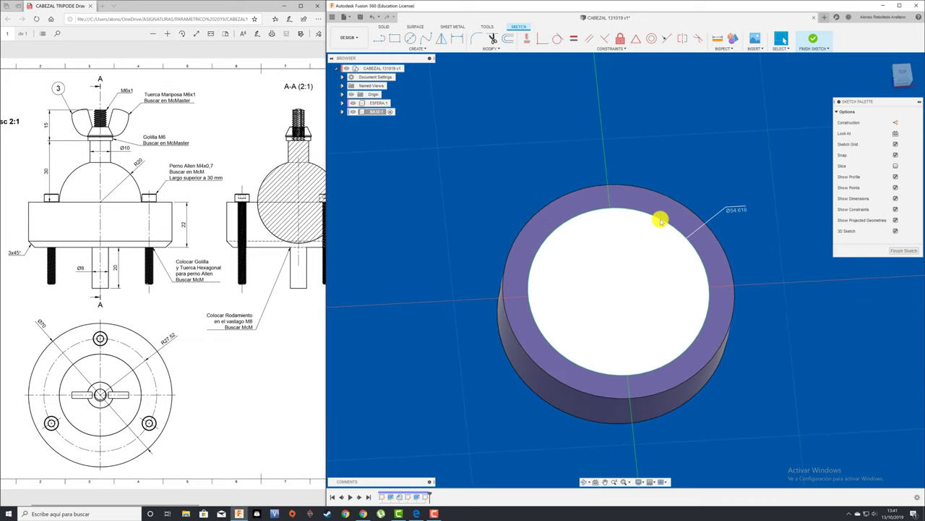
click(661, 220)
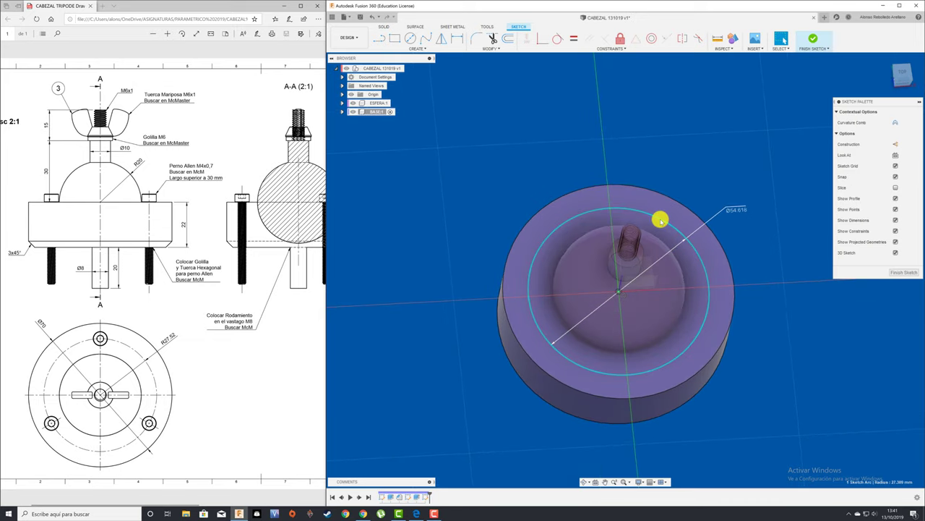
click(897, 145)
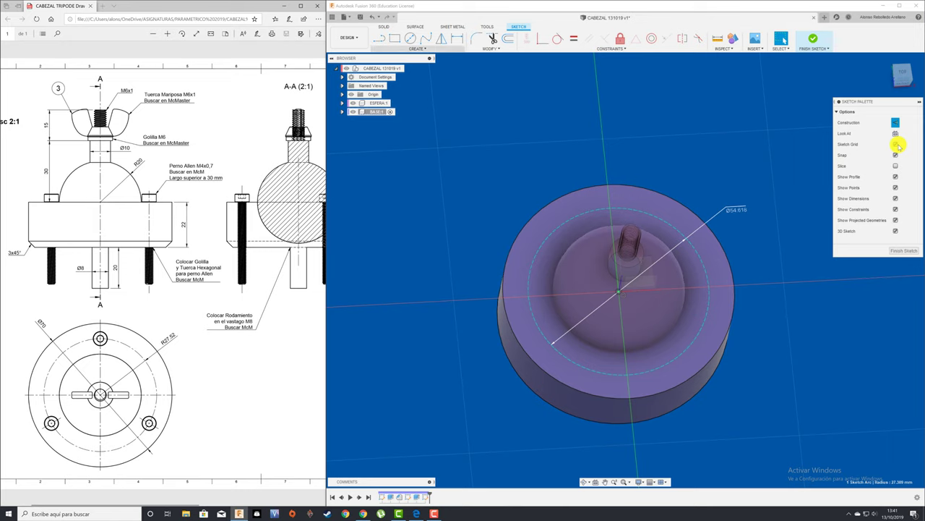
- Draw a small hole circle centred on the construction circle's top point
click(423, 39)
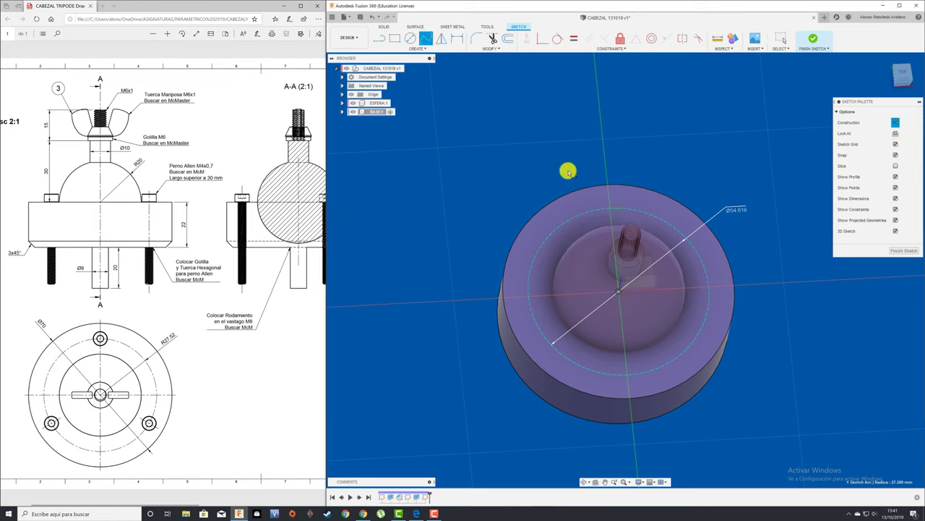
click(610, 209)
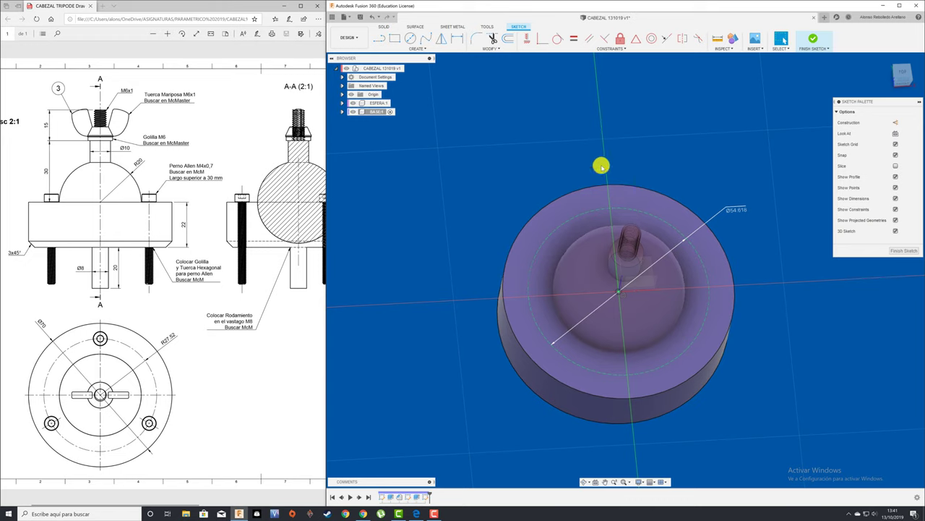
click(410, 38)
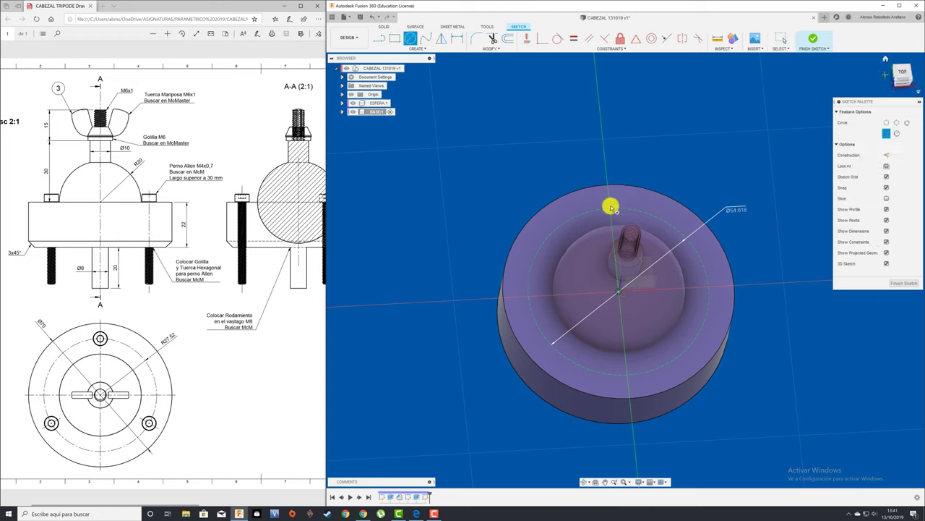
click(906, 73)
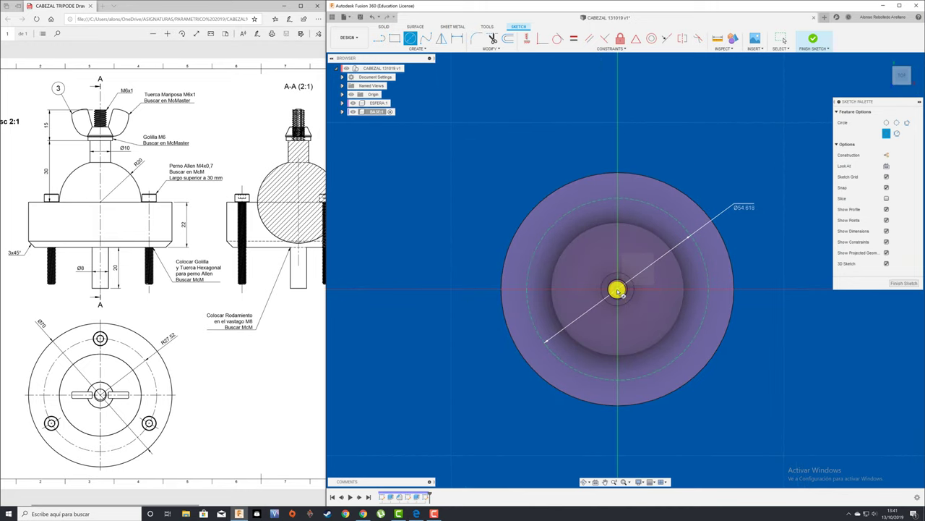
click(619, 201)
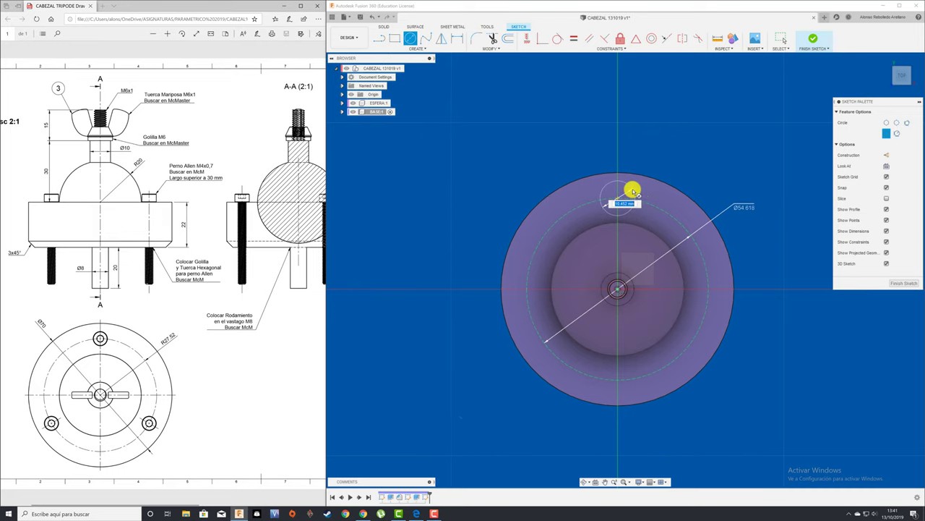
text(4)
key(Return)
key(Escape)
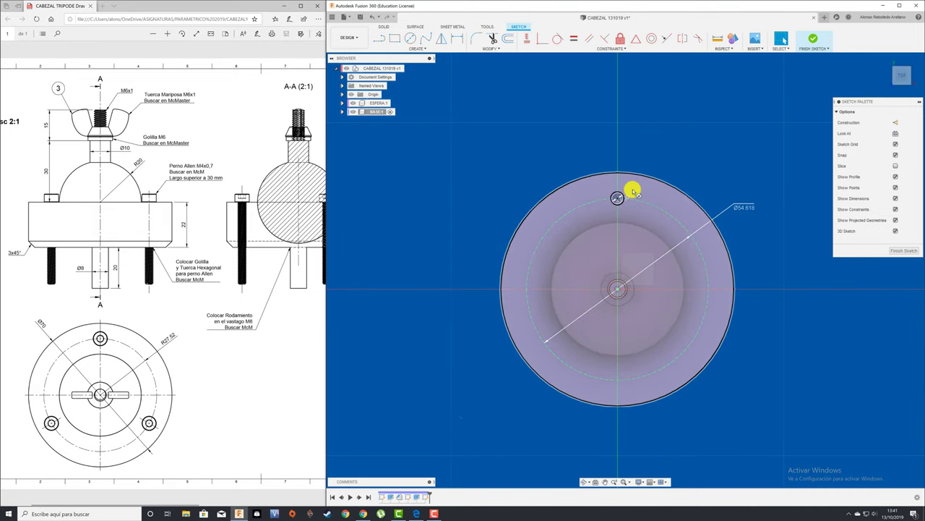
key(e)
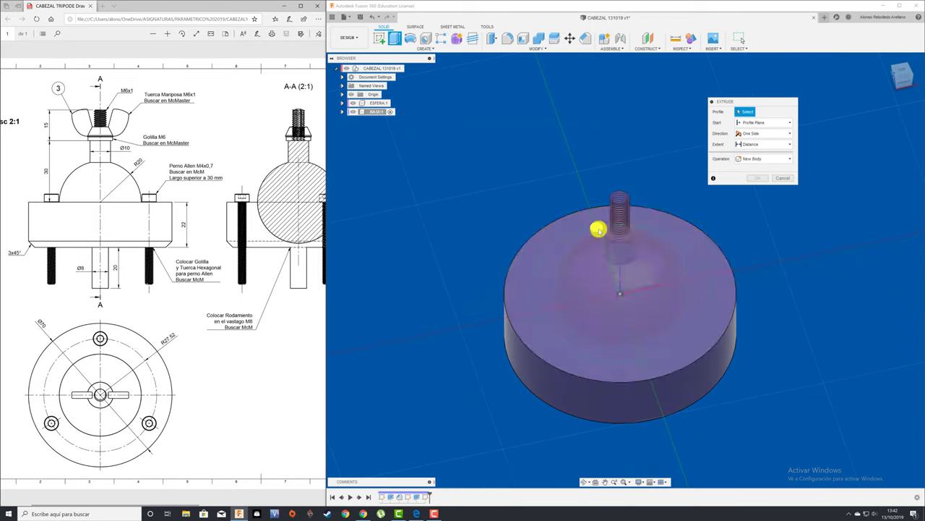
- Cut the small hole profile about 99 mm down through the base
click(598, 230)
drag(597, 229, 574, 421)
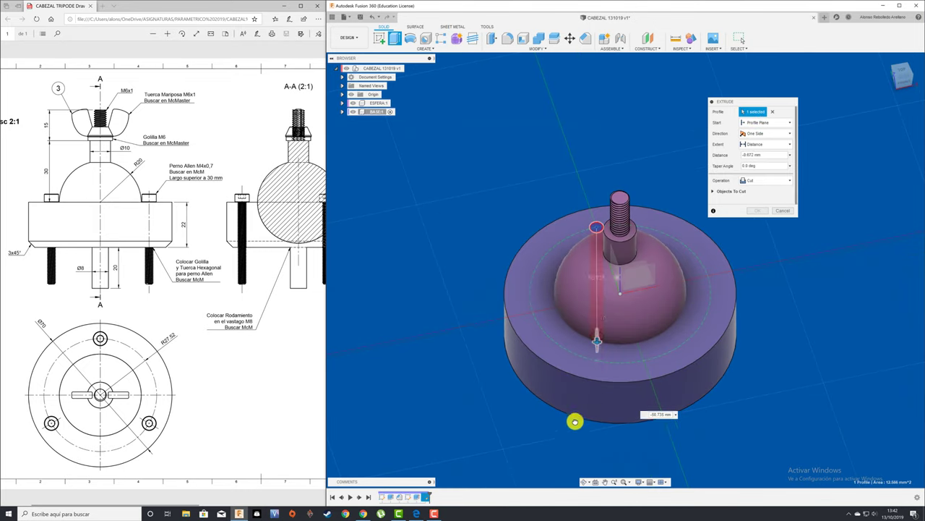
shift+middle_drag(570, 436, 571, 437)
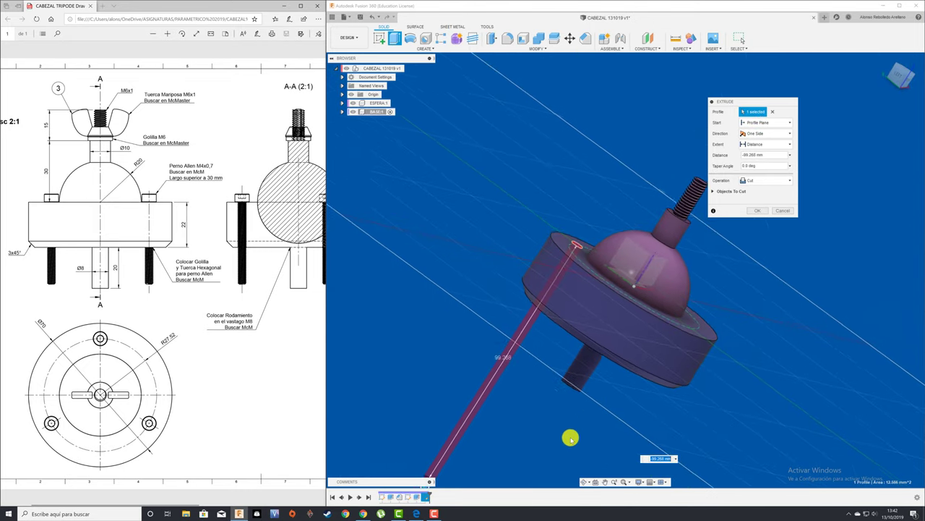
click(757, 211)
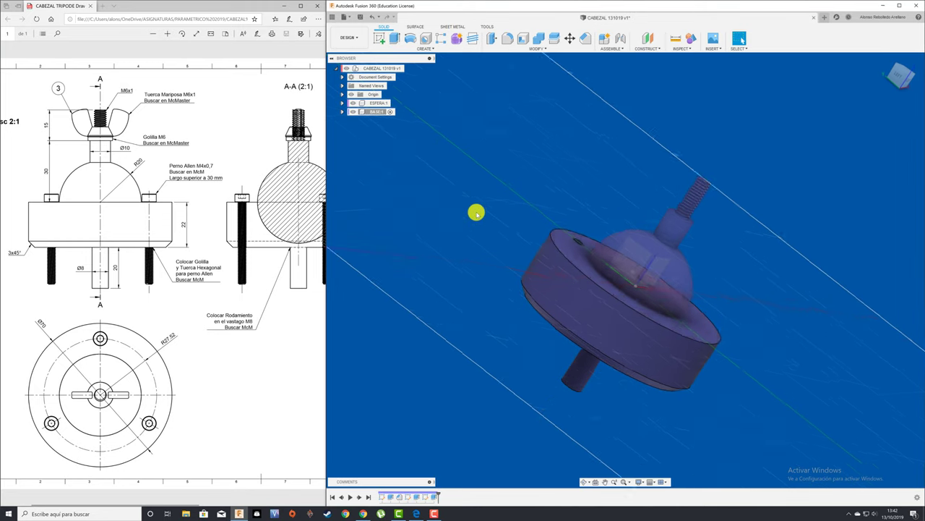
- Pin Circular Pattern to the toolbar from the Create menu
click(428, 49)
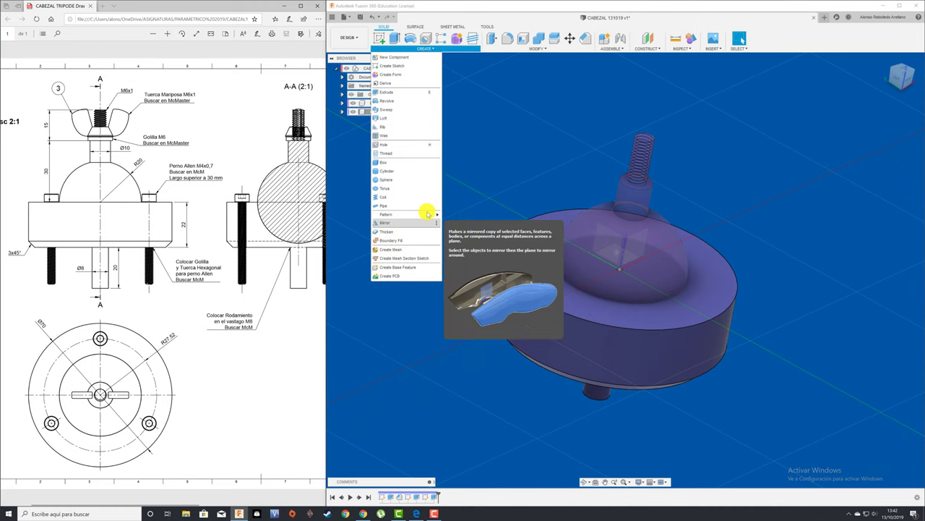
mouse_move(394, 214)
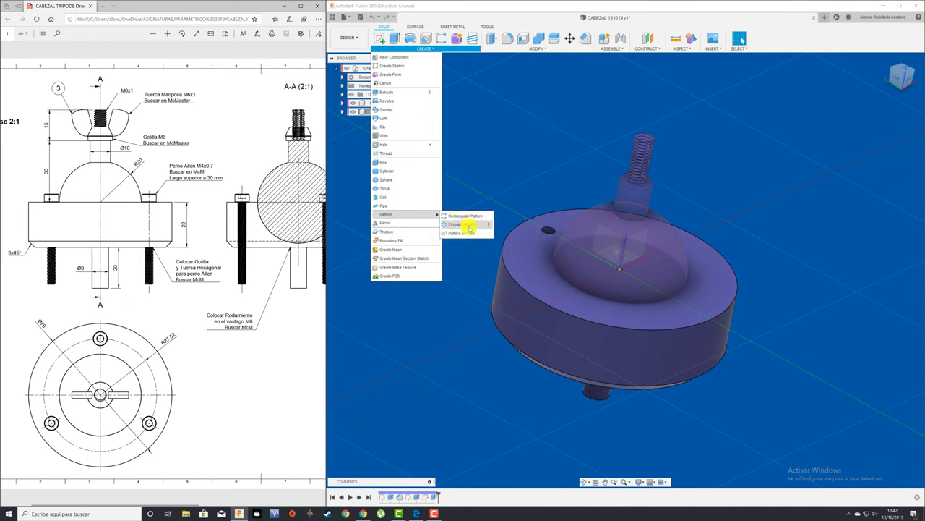
click(489, 225)
click(495, 226)
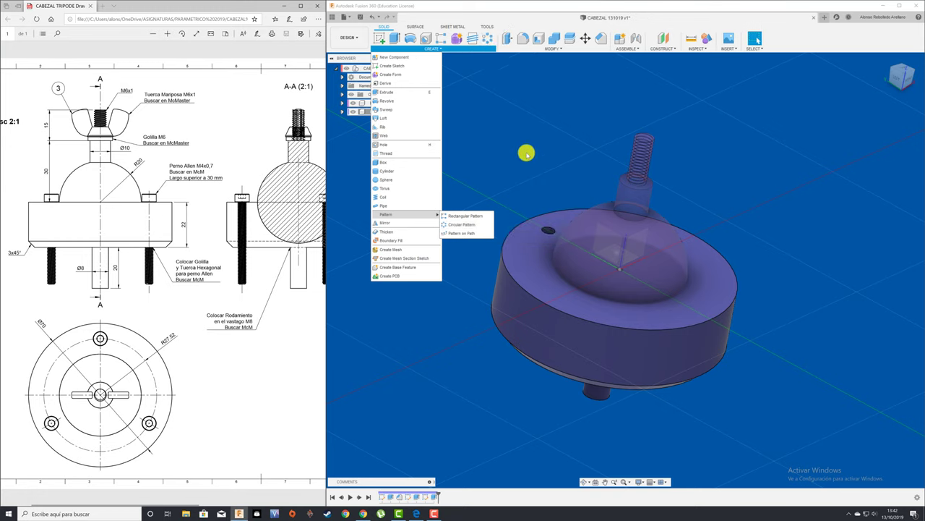
click(525, 149)
- Circularly pattern the bolt hole face 3 times around the base's top rim axis
click(488, 38)
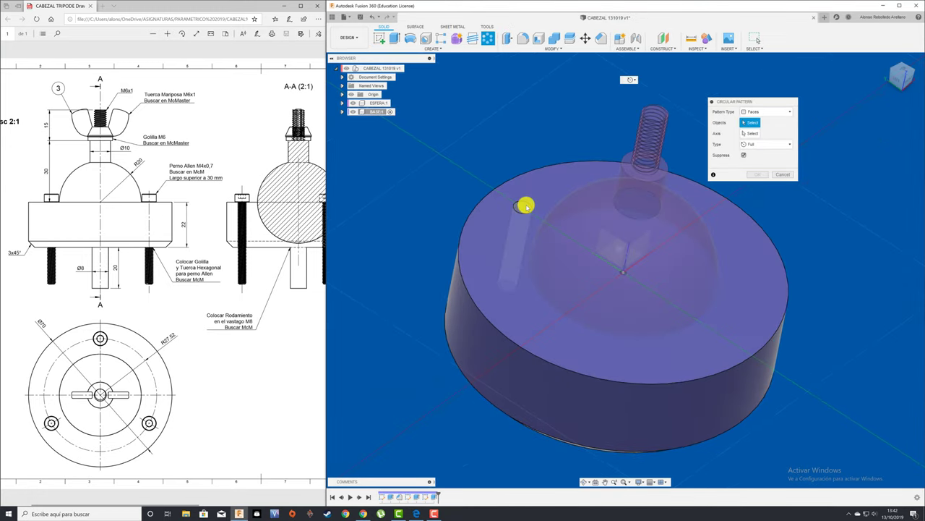
click(527, 205)
click(756, 134)
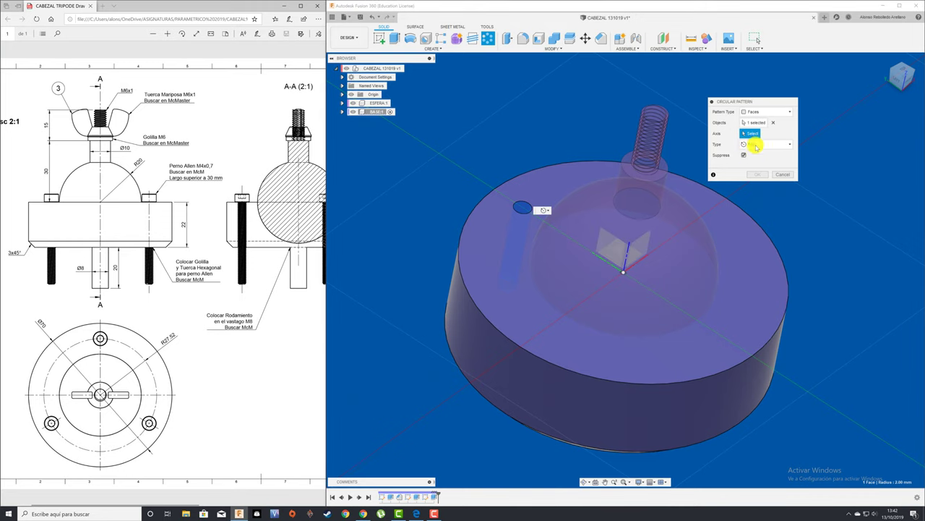
click(755, 225)
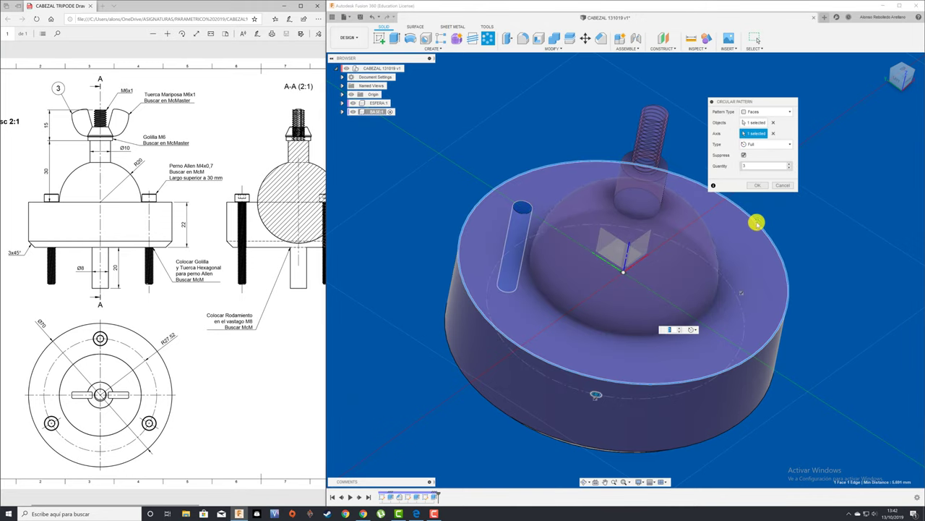
click(757, 185)
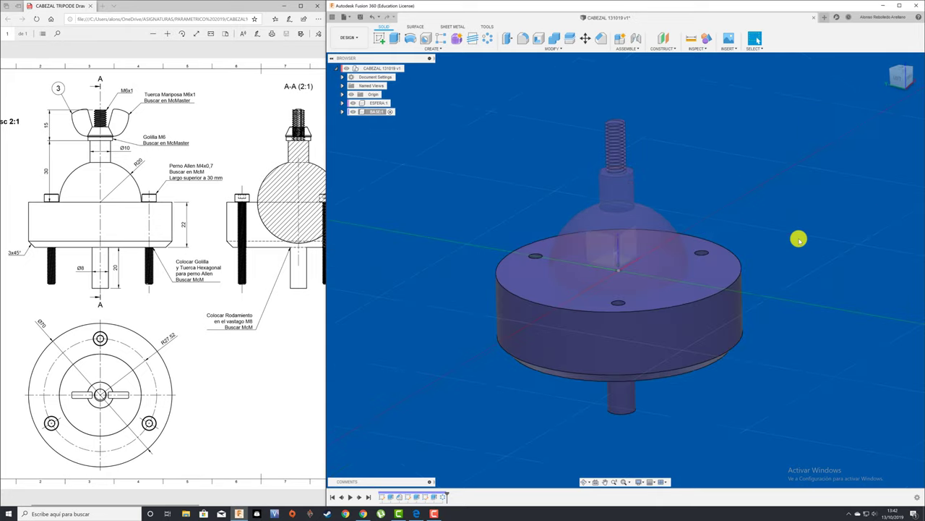
- Drag the ESFERA sphere clear of the base, then scroll the PDF drawing to its parts list
click(408, 69)
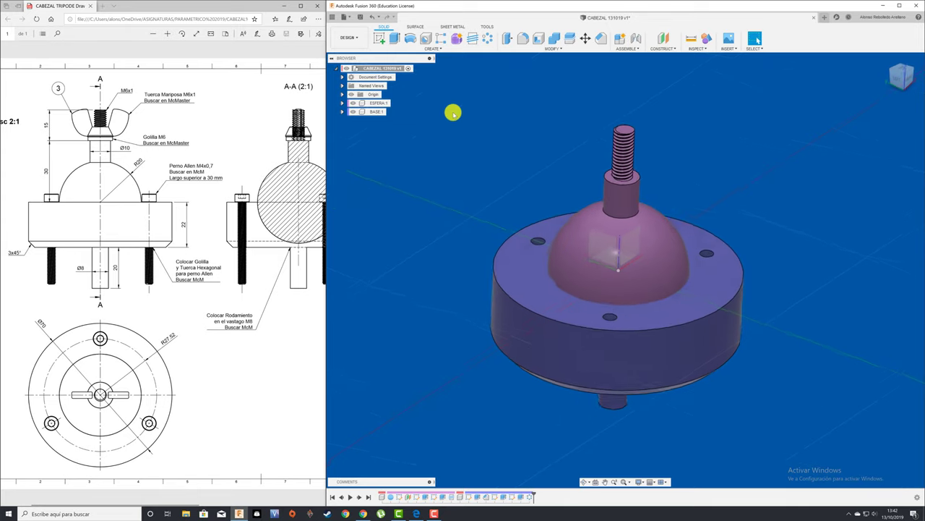
drag(619, 248, 795, 175)
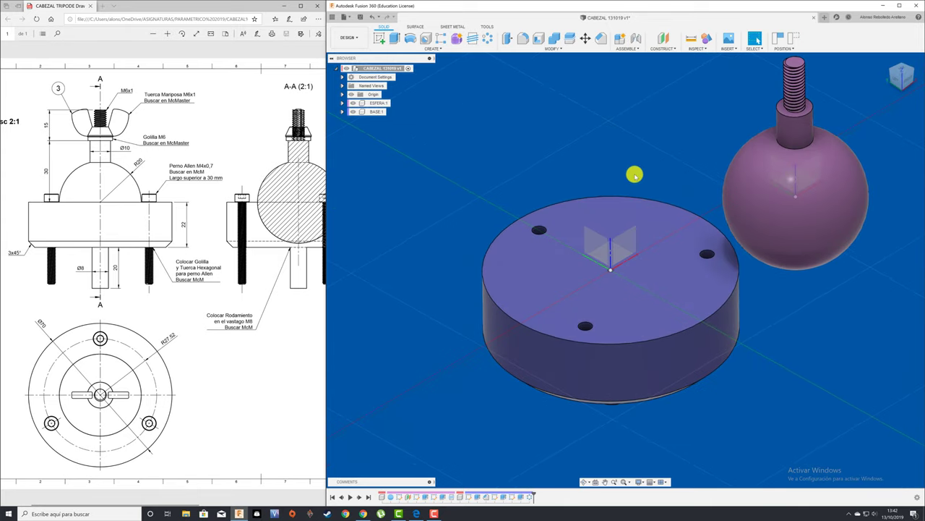
click(197, 361)
scroll(198, 362, left, 2)
scroll(197, 360, right, 2)
scroll(197, 361, right, 3)
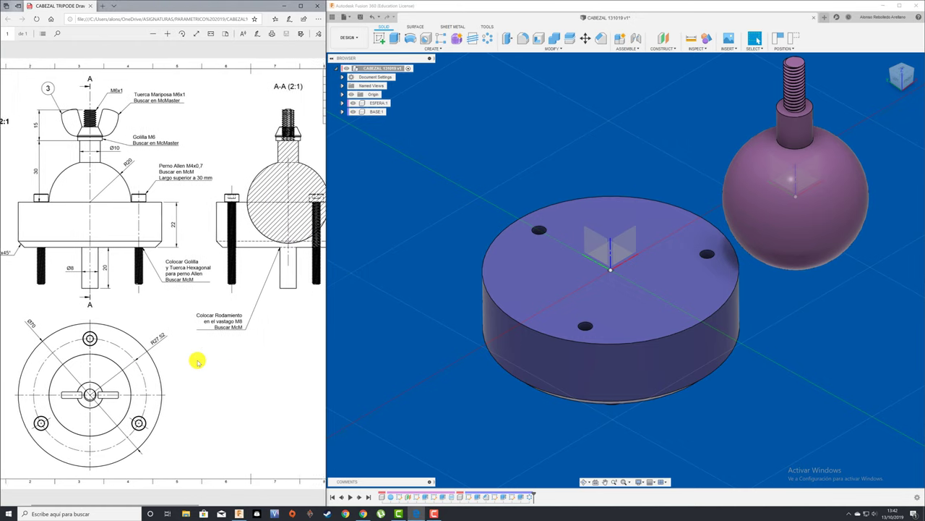
scroll(198, 360, right, 4)
scroll(197, 361, right, 3)
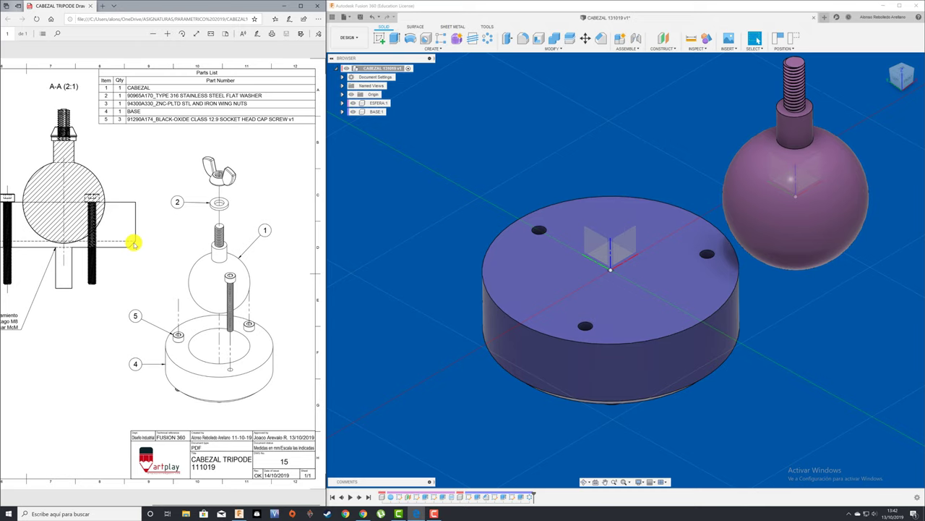
- Revert the ball's position, then Combine-cut BASE using the ESFERA sphere as the tool body
click(793, 38)
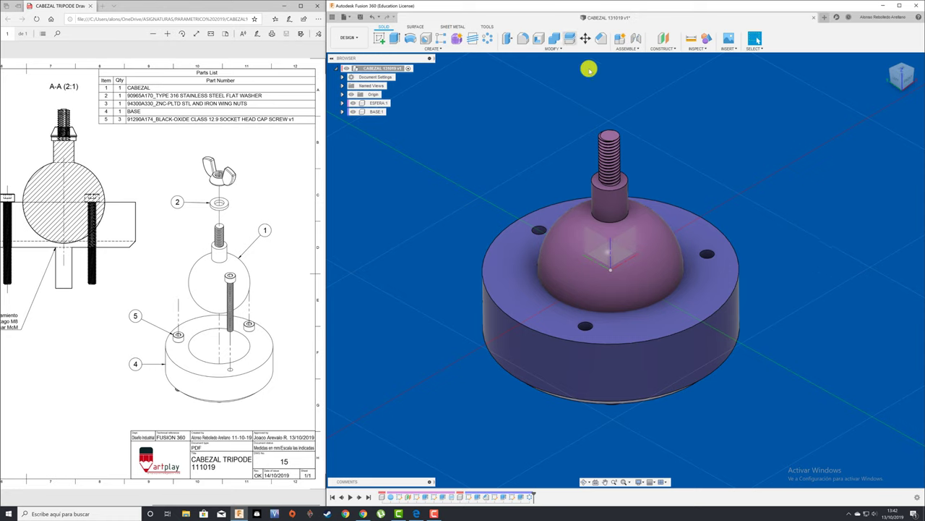
click(554, 41)
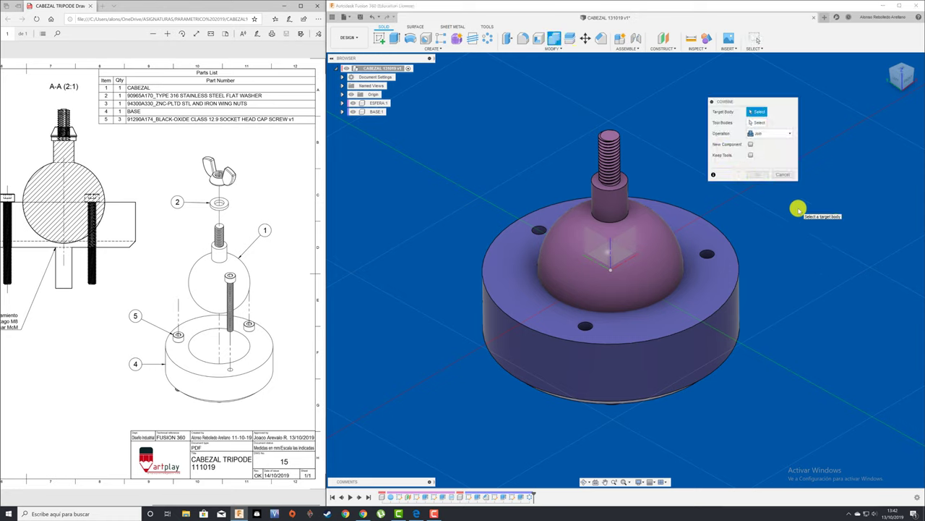
click(723, 324)
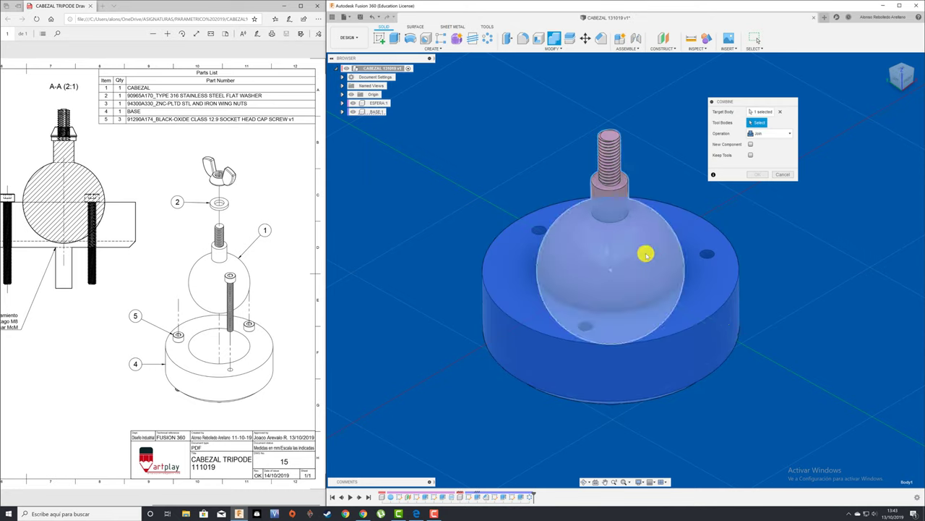
click(629, 238)
click(780, 133)
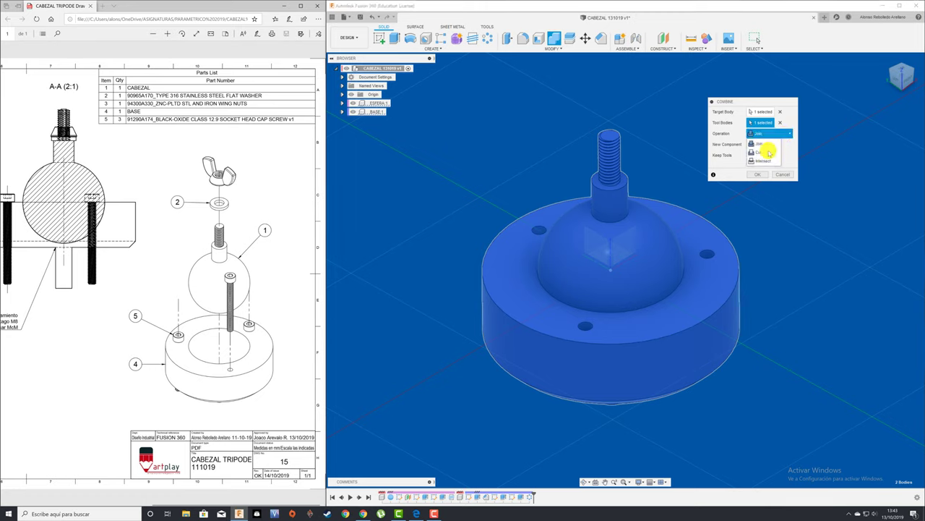
click(766, 152)
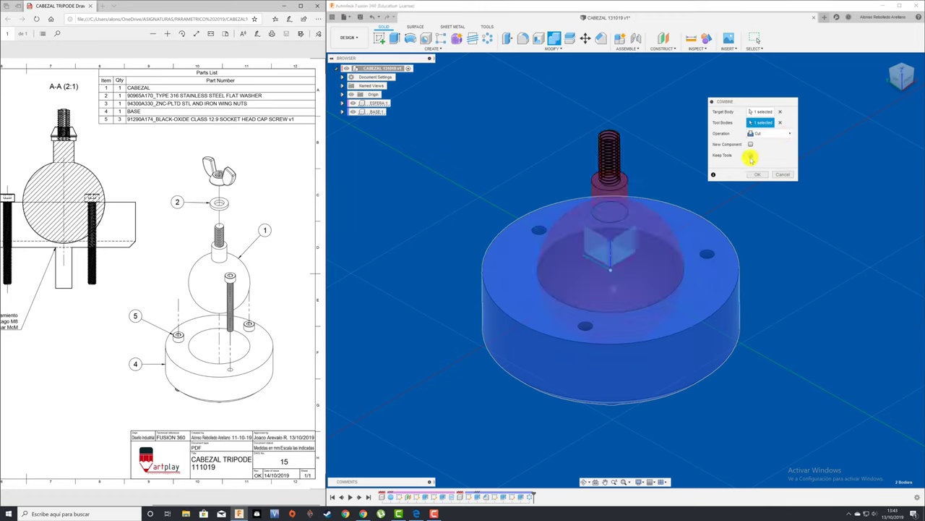
click(758, 174)
drag(681, 260, 846, 181)
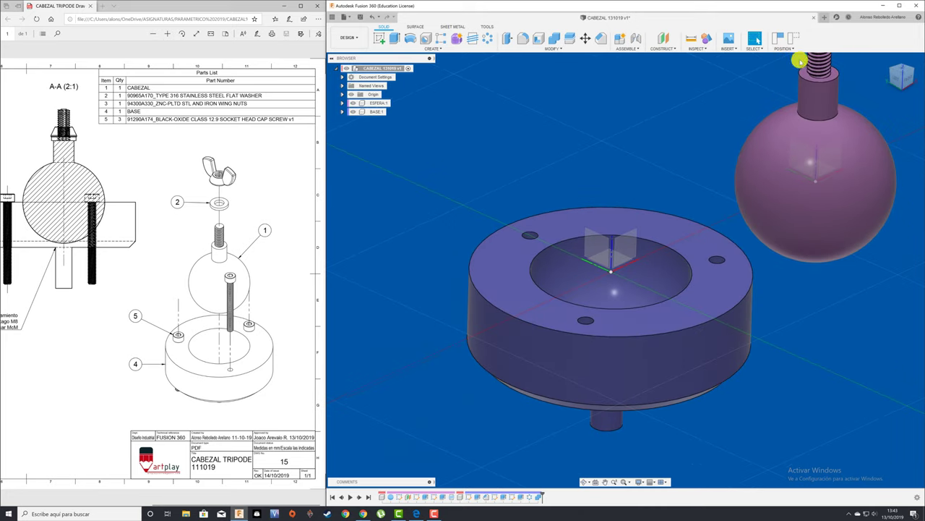
- Revert the ball's position, ground the BASE:1 component, and move the ball out to the right
click(794, 40)
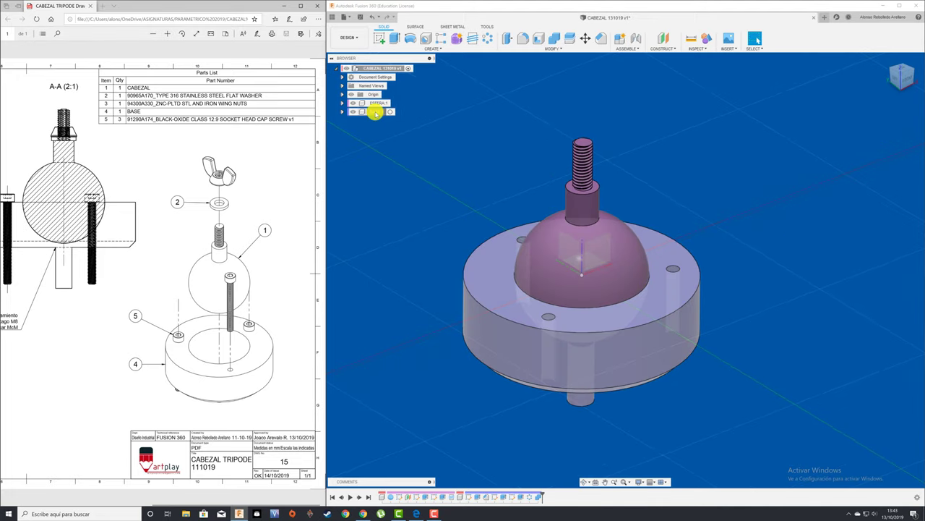
right_click(375, 112)
click(392, 126)
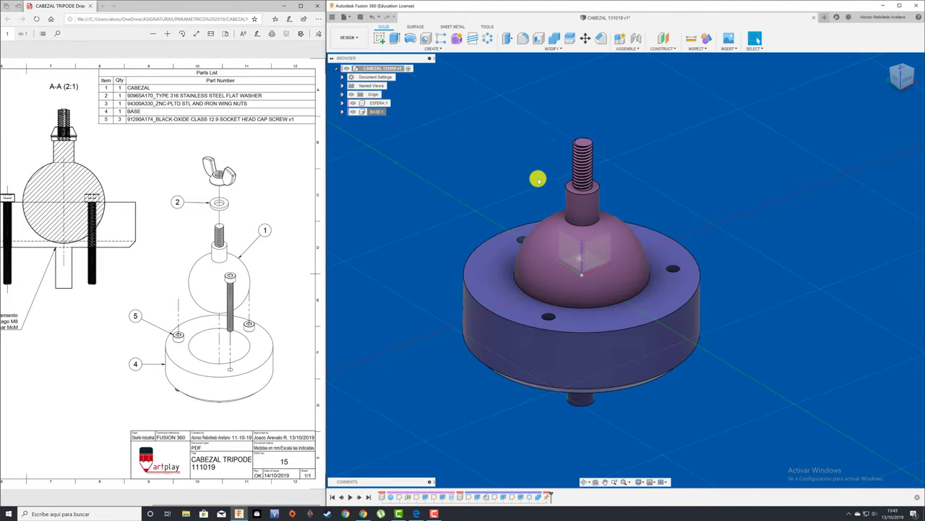
drag(564, 209, 804, 215)
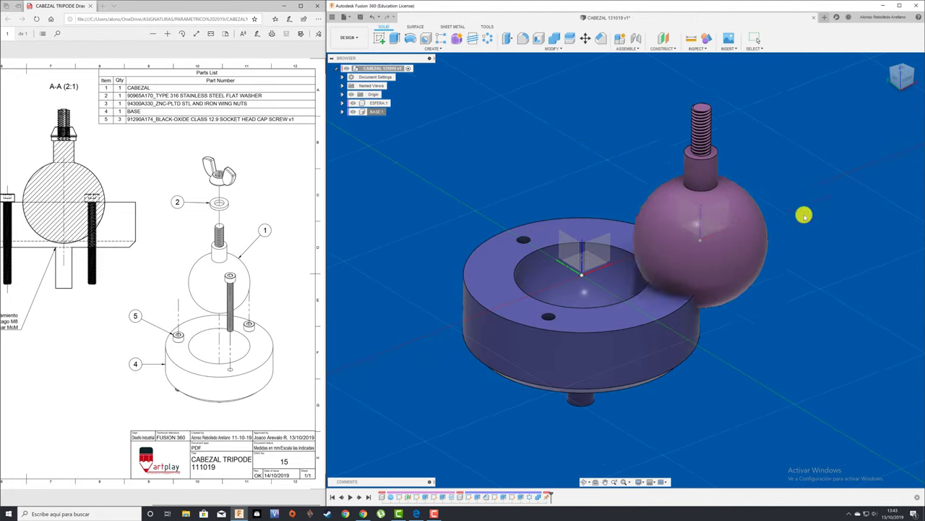
- Add a Ball joint from the sphere's centre to the base's centre, then test and revert
click(631, 48)
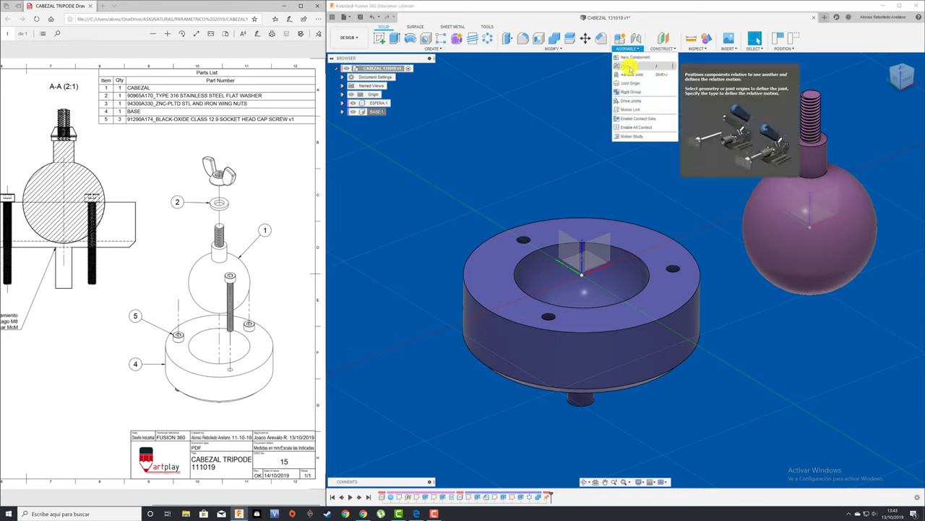
click(630, 67)
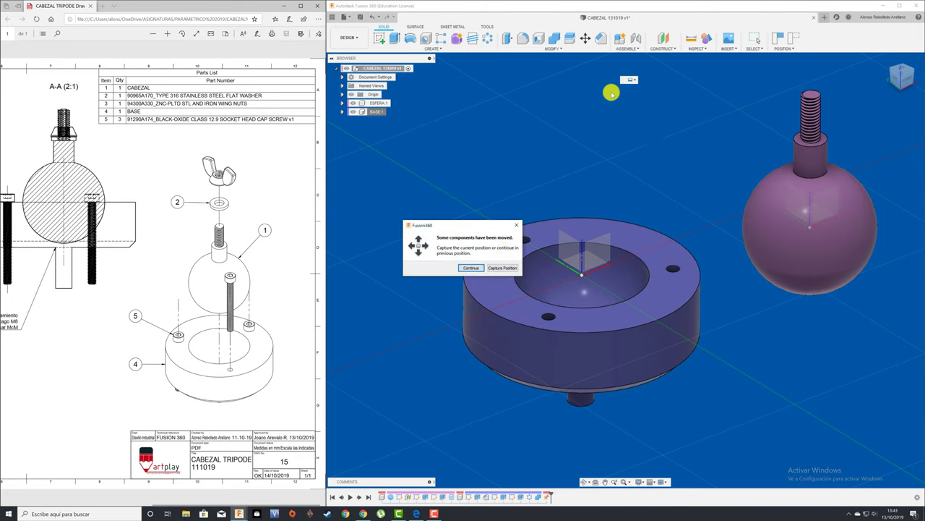
click(493, 269)
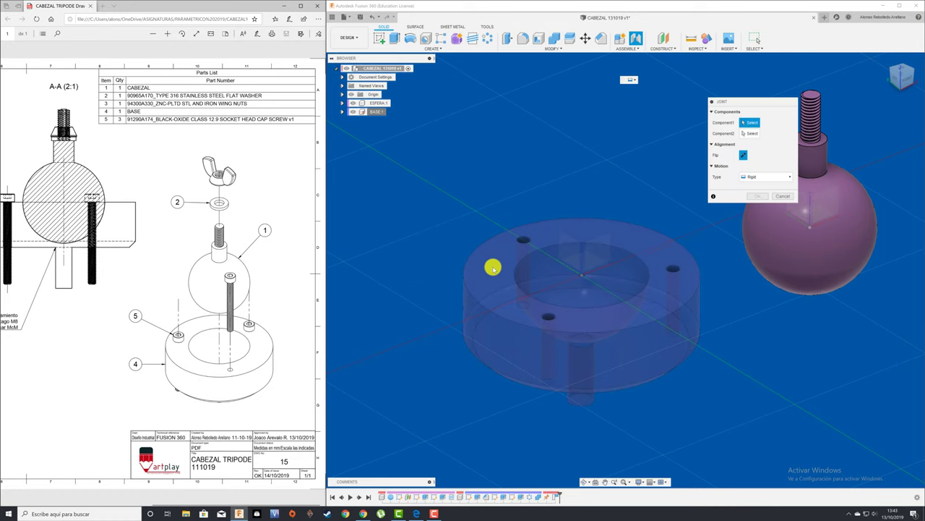
click(760, 177)
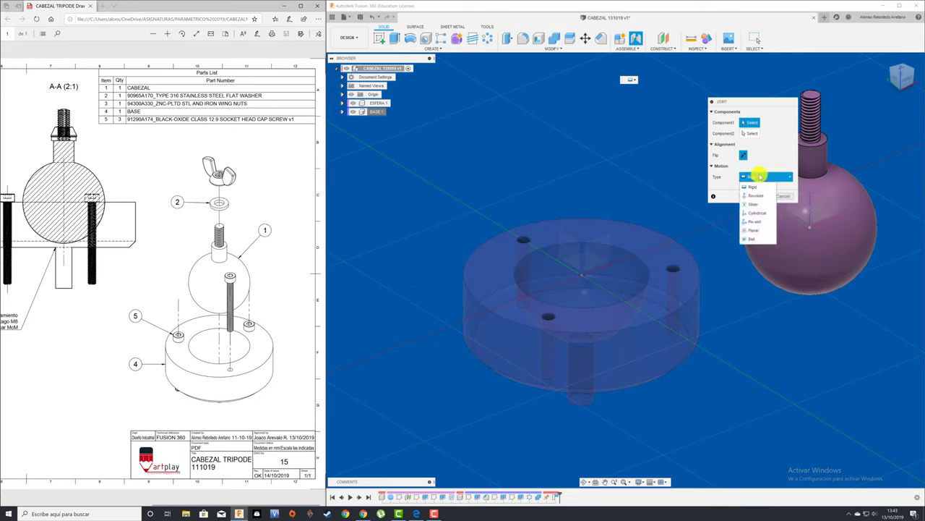
click(755, 238)
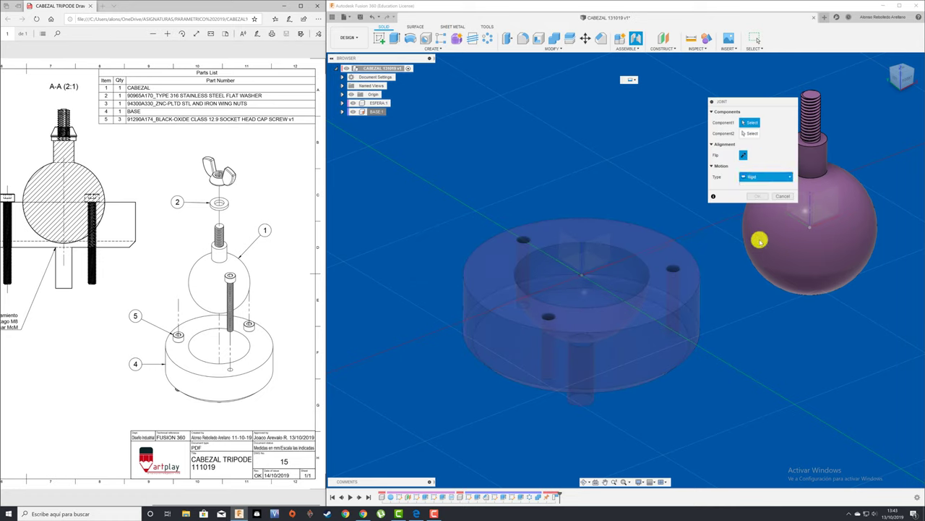
click(809, 229)
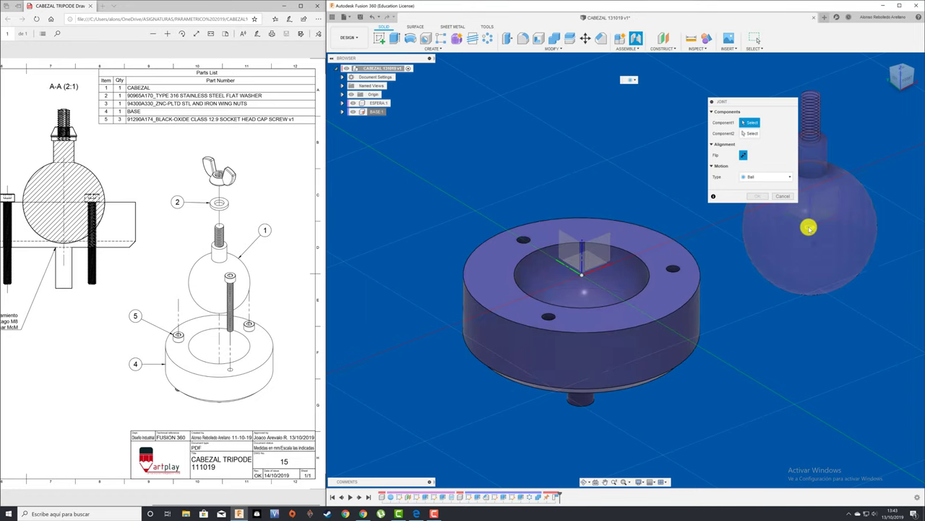
click(582, 276)
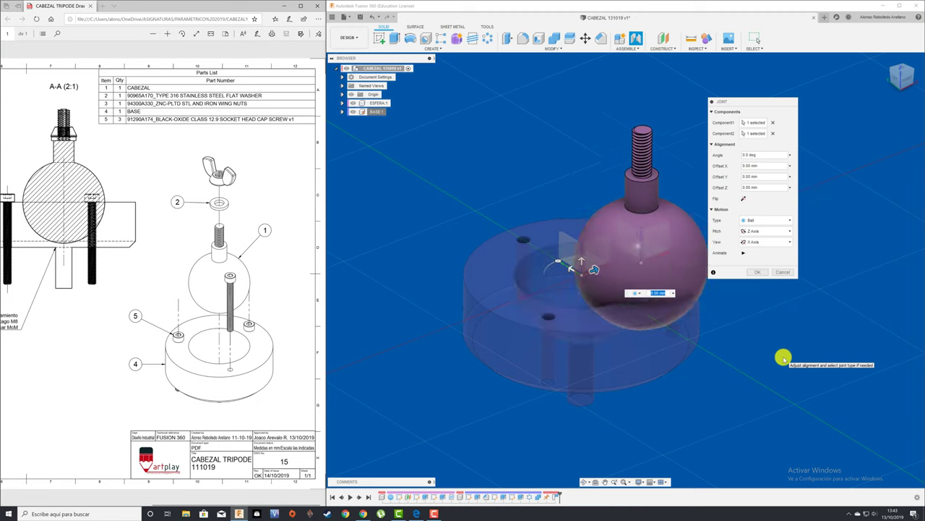
click(759, 271)
mouse_move(605, 238)
mouse_down()
mouse_move(665, 292)
mouse_move(494, 216)
mouse_move(526, 402)
mouse_move(607, 324)
mouse_move(666, 225)
mouse_move(711, 222)
mouse_up()
click(792, 40)
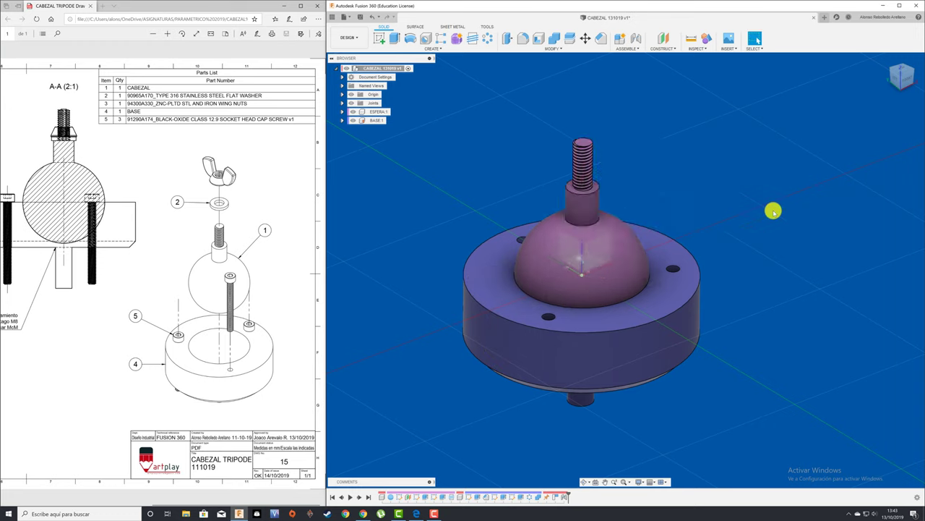
- Pin Enable Contact Sets to the toolbar and turn contact sets on
click(634, 49)
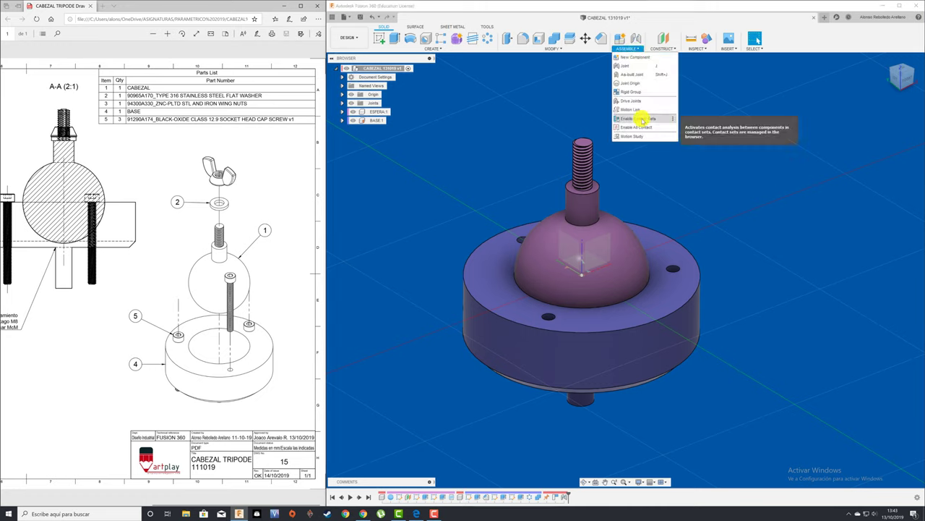
right_click(672, 120)
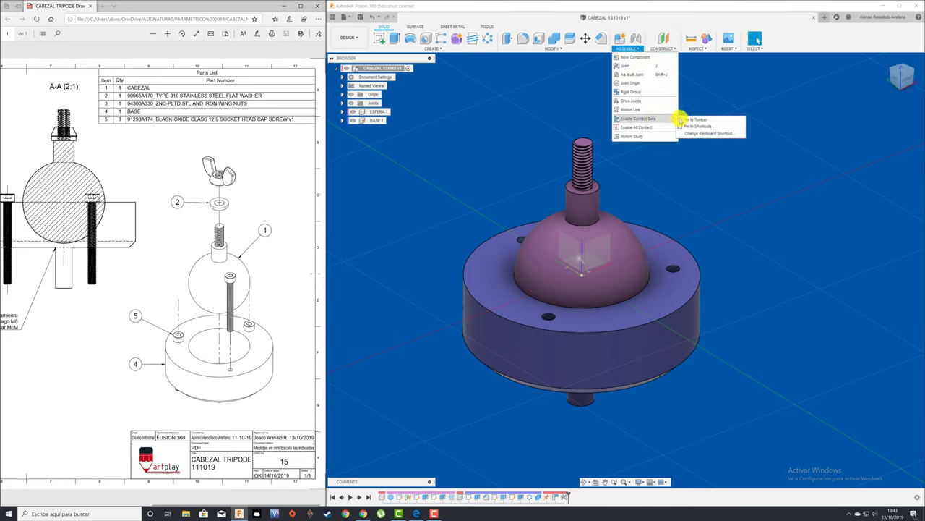
click(683, 119)
click(651, 39)
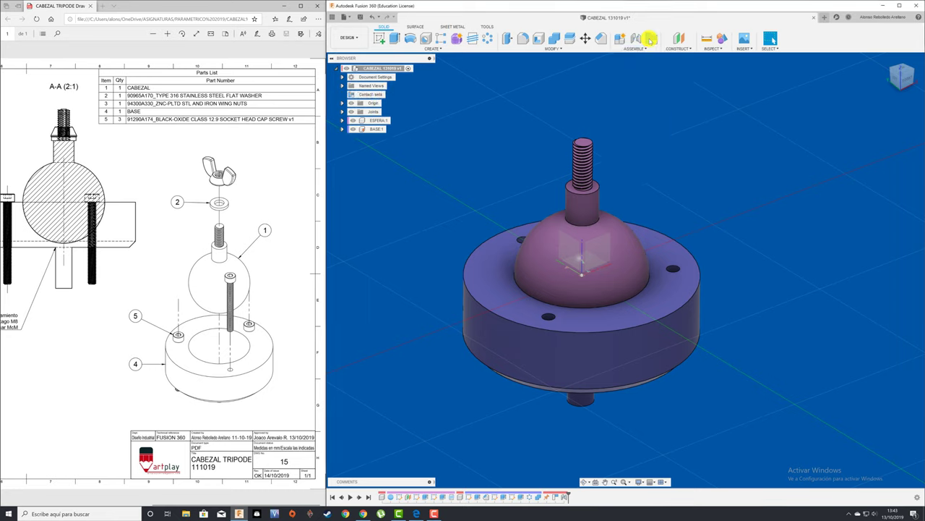
- Create a new contact set between ESFERA and BASE, then tilt the ball to test it
right_click(377, 94)
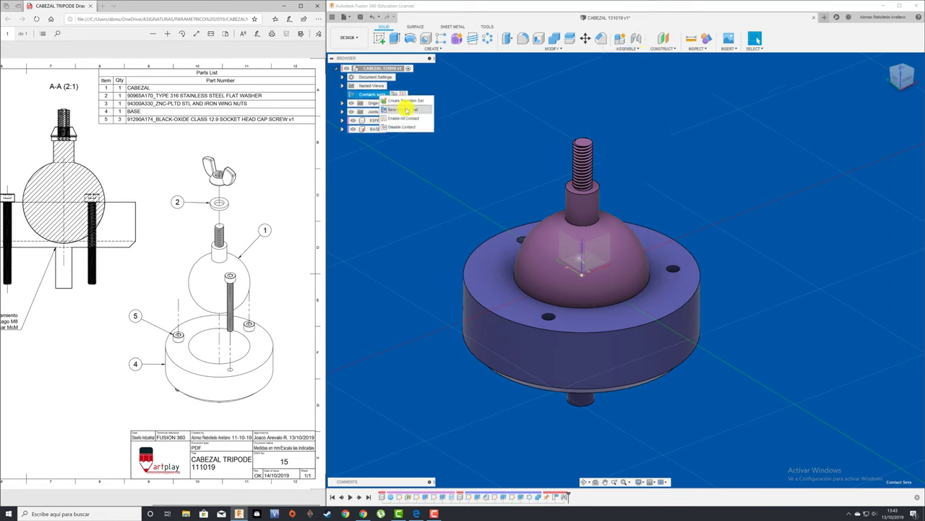
click(406, 109)
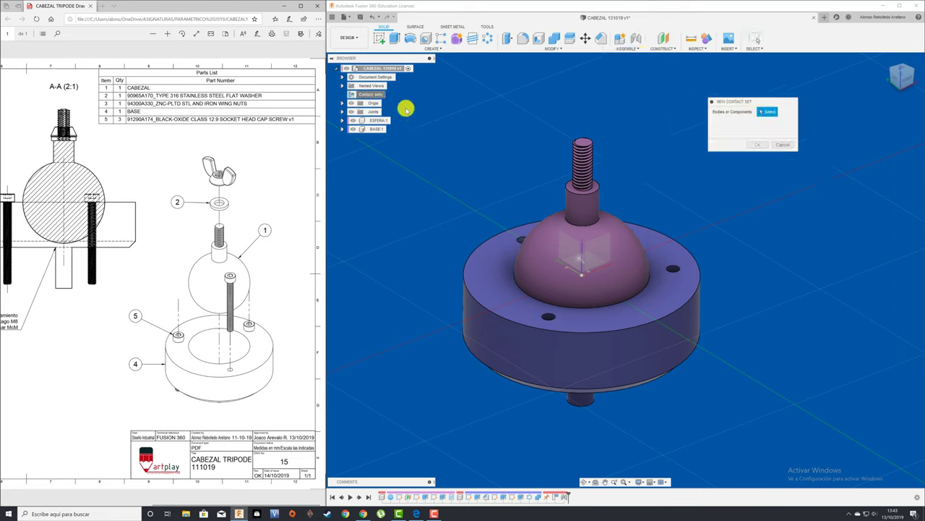
click(628, 273)
click(672, 247)
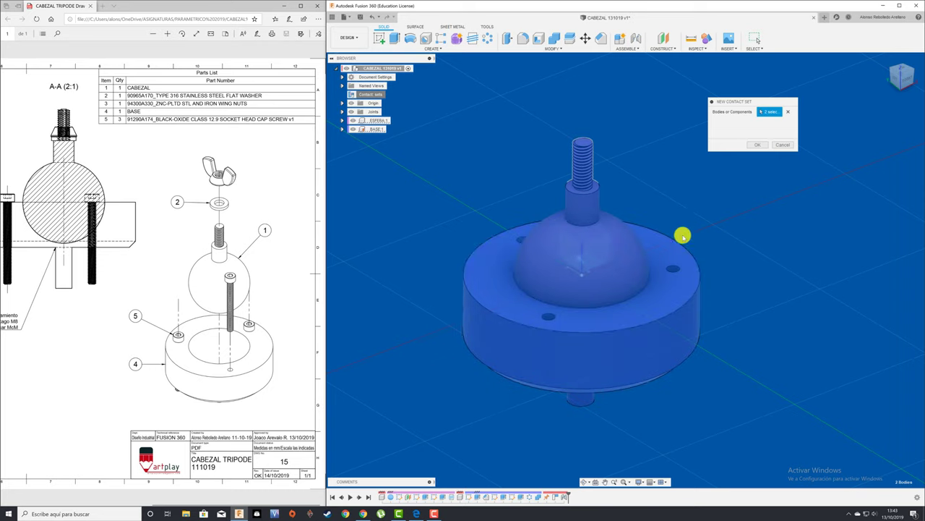
click(761, 146)
drag(615, 248, 651, 244)
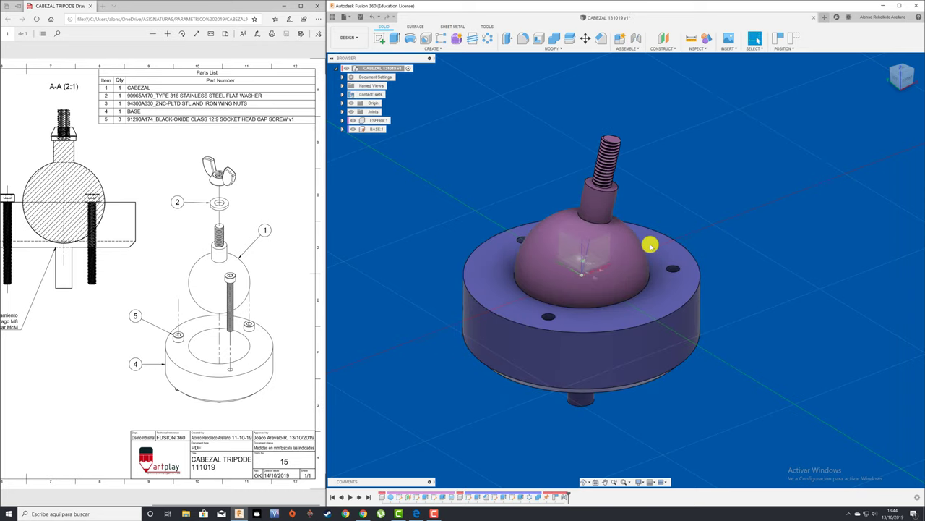
- Maximize the window, swivel the ball in the socket from the Front view, then revert it upright
click(902, 6)
mouse_move(473, 254)
mouse_down()
mouse_move(501, 425)
mouse_move(405, 223)
mouse_up()
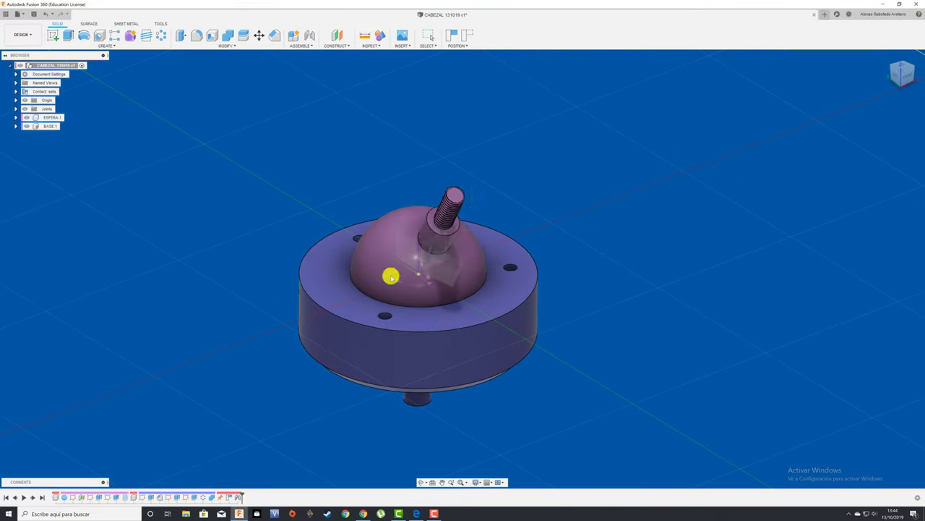
click(909, 78)
mouse_move(572, 149)
mouse_down()
mouse_move(552, 349)
mouse_move(278, 299)
mouse_up()
mouse_move(462, 213)
mouse_down()
mouse_move(498, 265)
mouse_move(419, 213)
mouse_up()
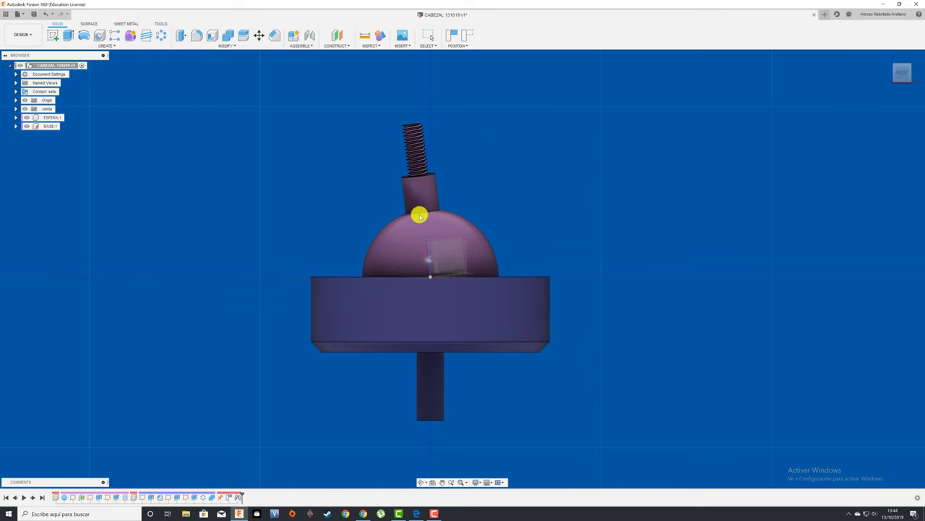
shift+middle_drag(444, 215, 446, 218)
mouse_move(446, 219)
mouse_down()
mouse_move(463, 263)
mouse_move(368, 302)
mouse_move(467, 233)
mouse_move(344, 162)
mouse_move(420, 149)
mouse_move(372, 260)
mouse_move(332, 165)
mouse_move(414, 230)
mouse_move(429, 268)
mouse_move(444, 211)
mouse_move(473, 226)
mouse_up()
scroll(430, 275, up, 5)
scroll(431, 275, down, 5)
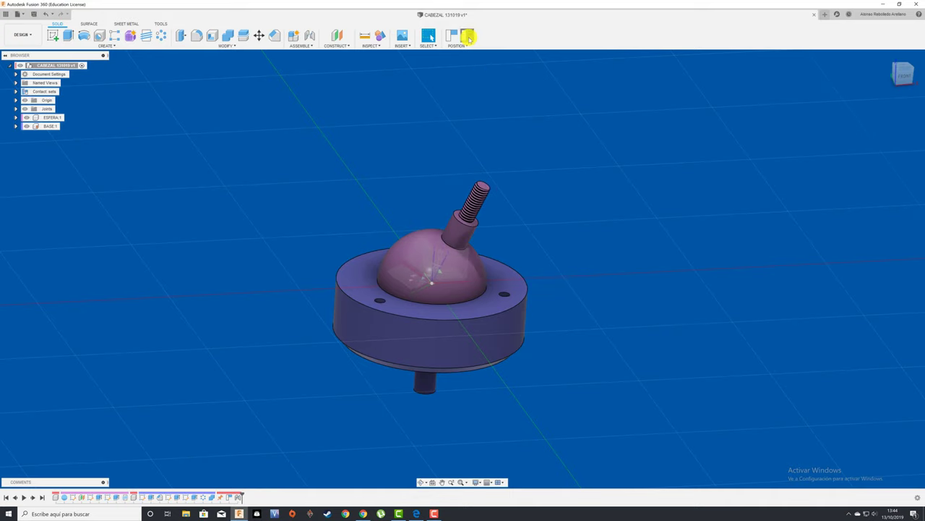
click(468, 36)
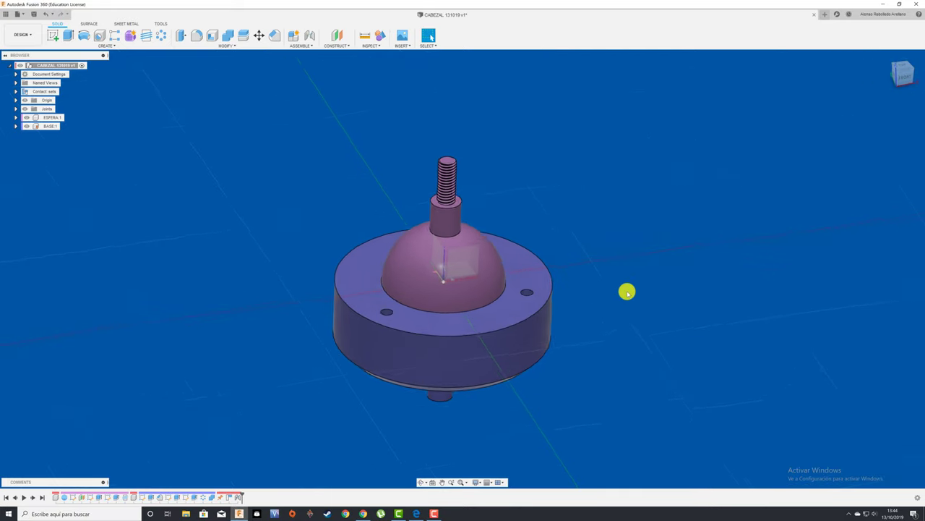